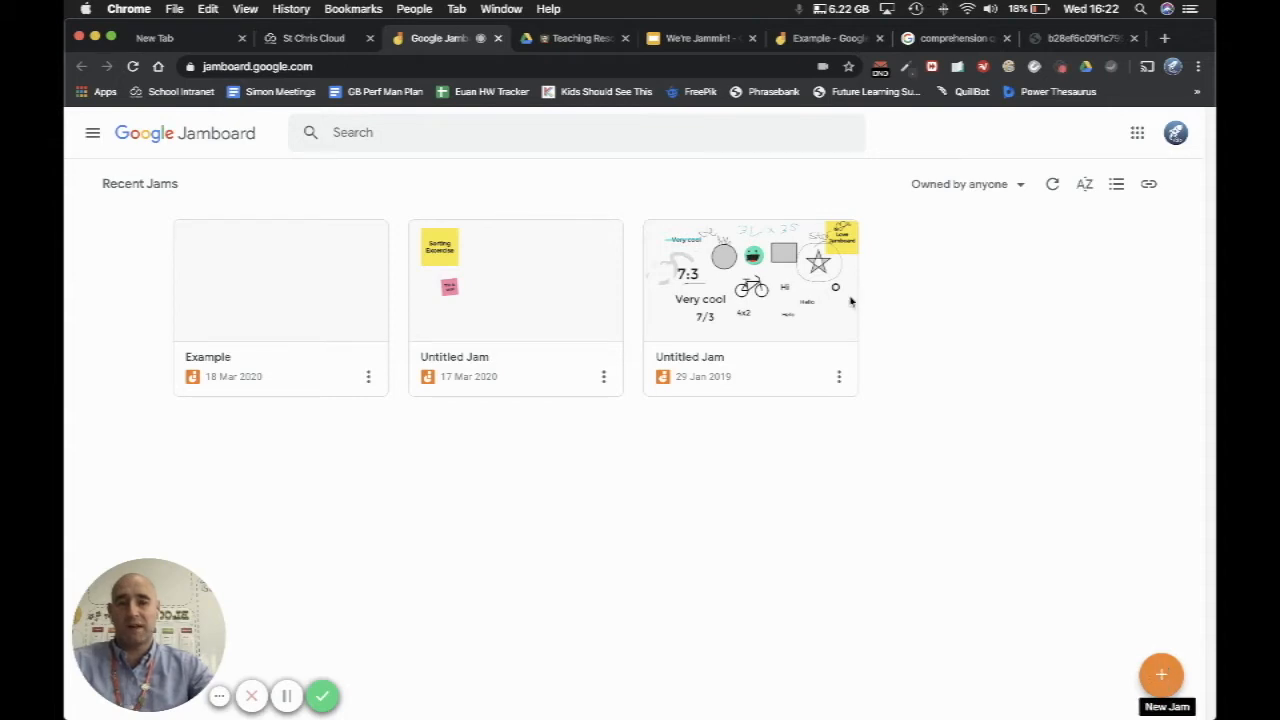
Step: Switch to the open Example jam and set the pen colour to black
{"action": "key", "text": "super+6"}
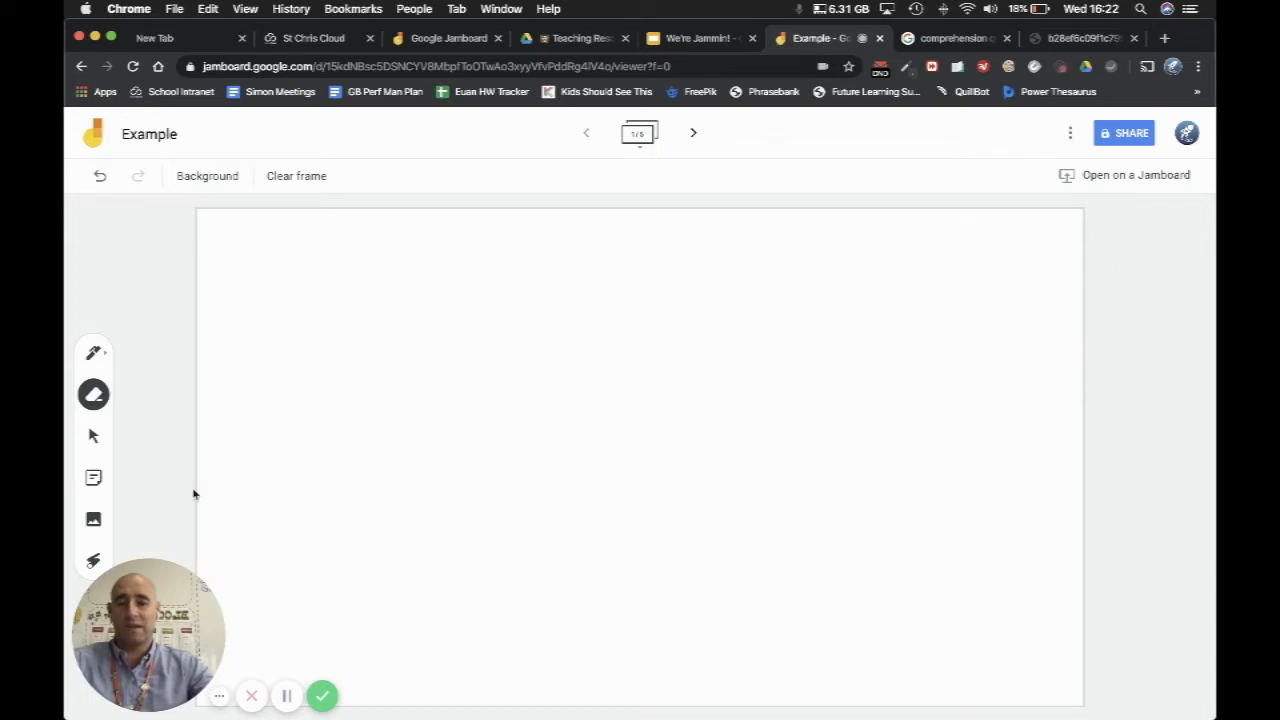
{"action": "mouse_move", "coordinate": [150, 575]}
{"action": "left_click_drag", "start_coordinate": [150, 575], "coordinate": [204, 577]}
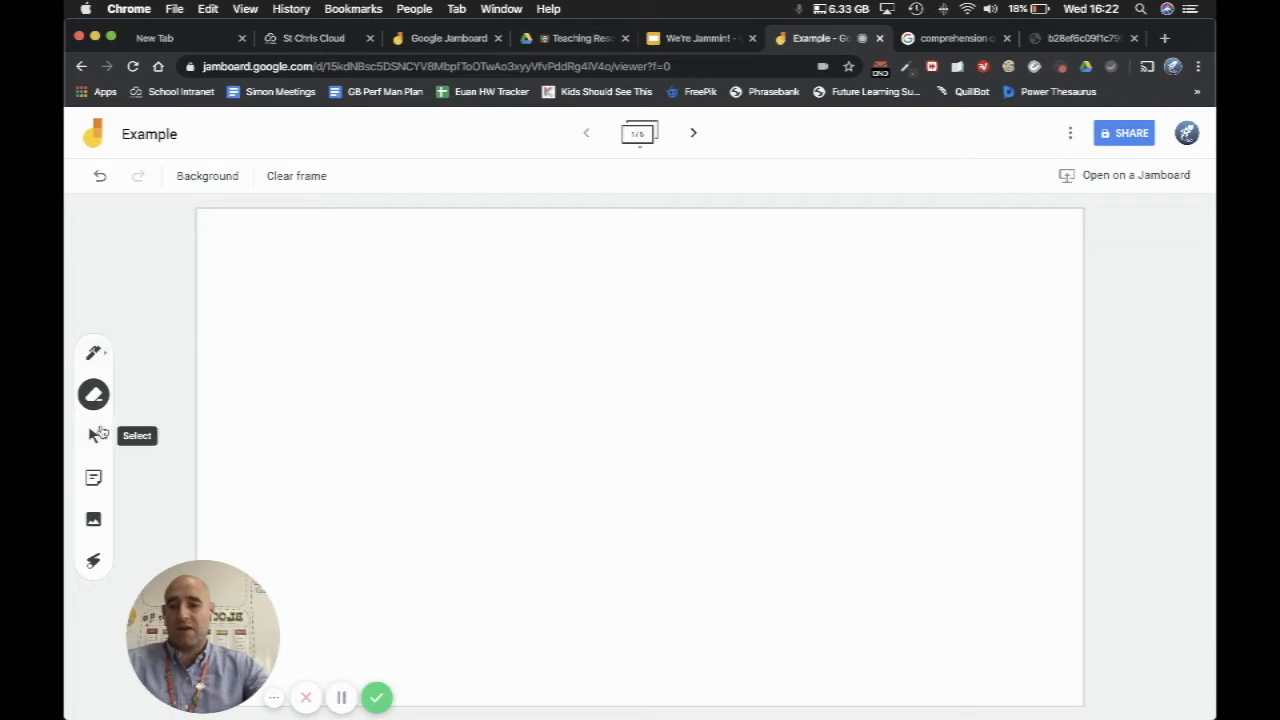
{"action": "left_click", "coordinate": [96, 357]}
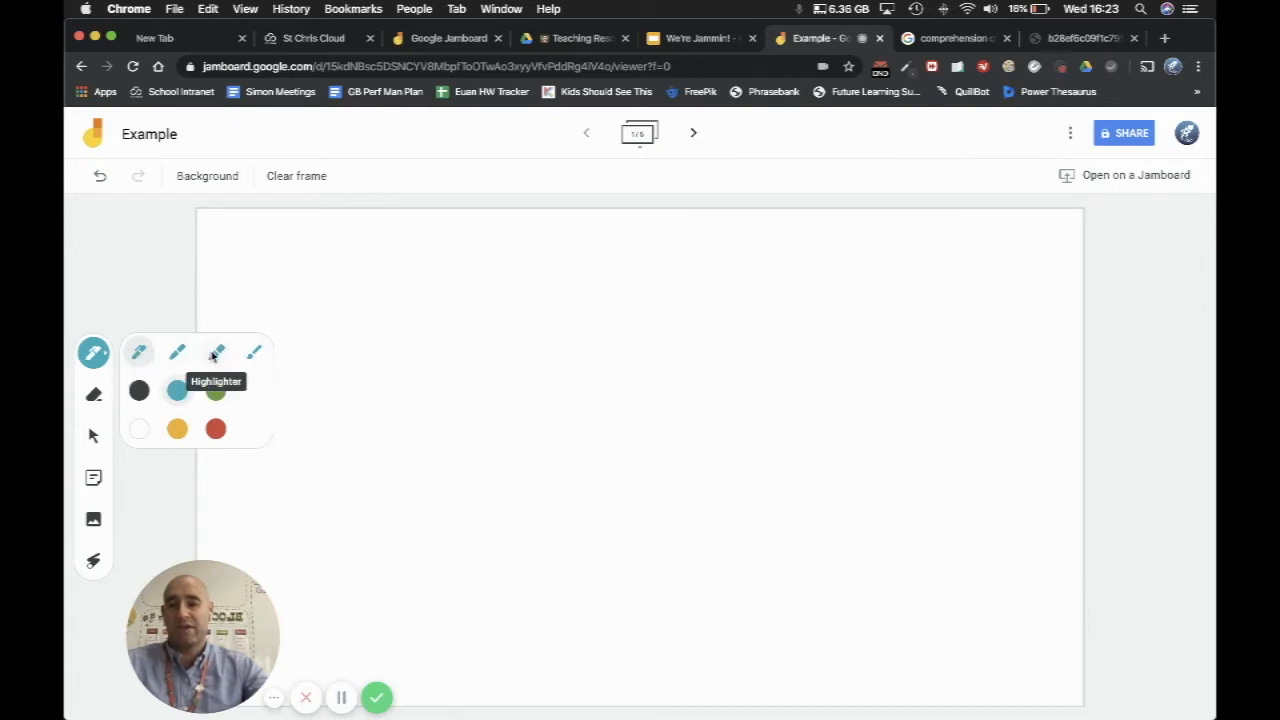
{"action": "left_click", "coordinate": [141, 390]}
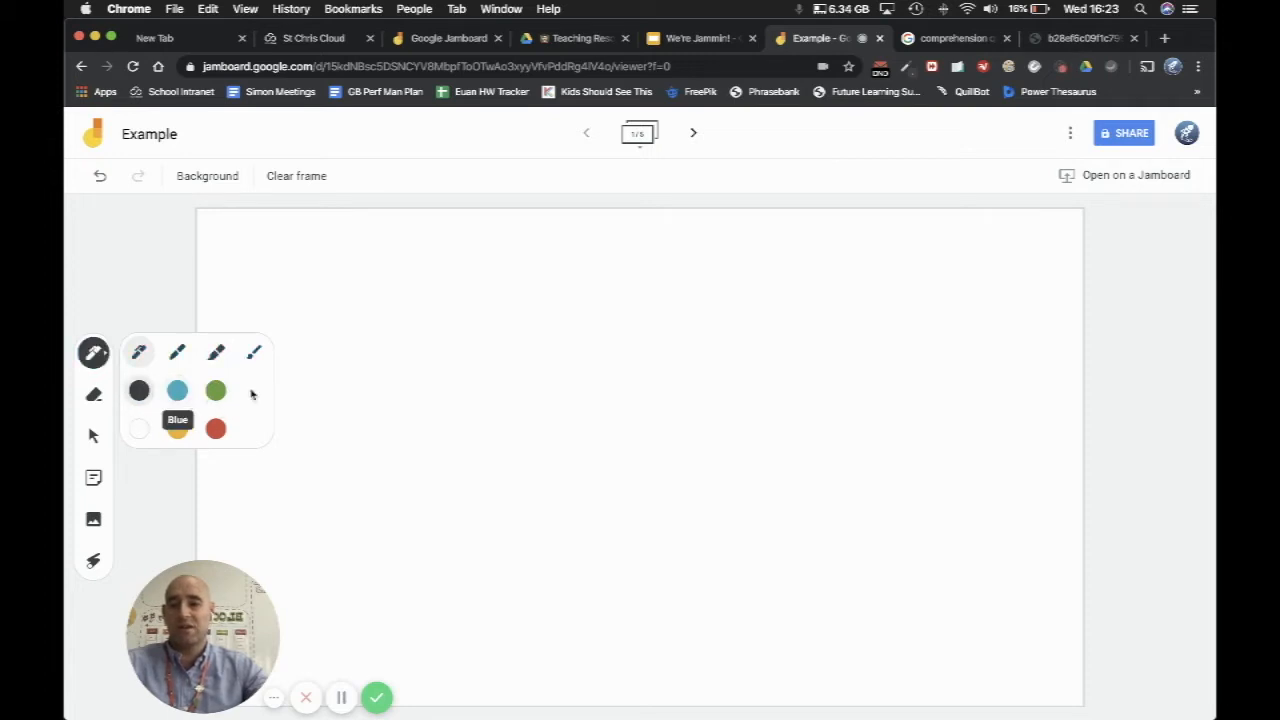
Step: Try the eraser, select and laser tools in turn, making a laser stroke on the blank first frame
{"action": "left_click", "coordinate": [93, 396]}
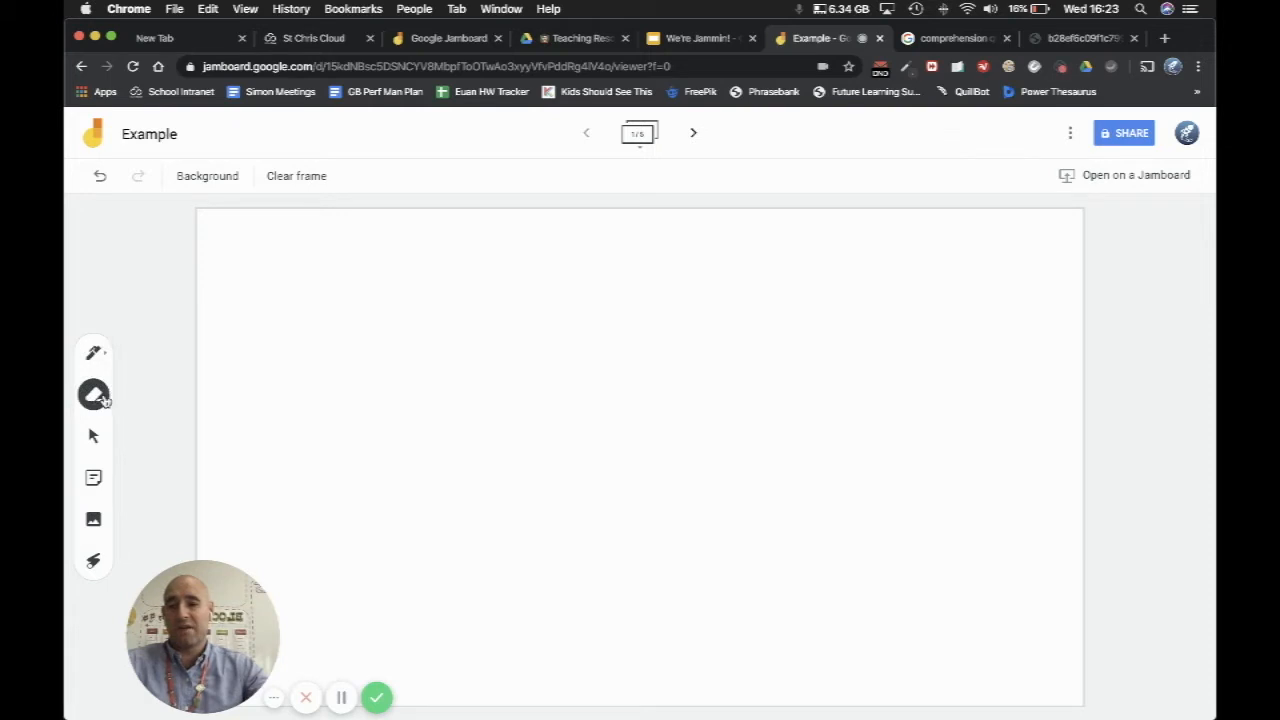
{"action": "left_click", "coordinate": [93, 437]}
{"action": "left_click", "coordinate": [94, 563]}
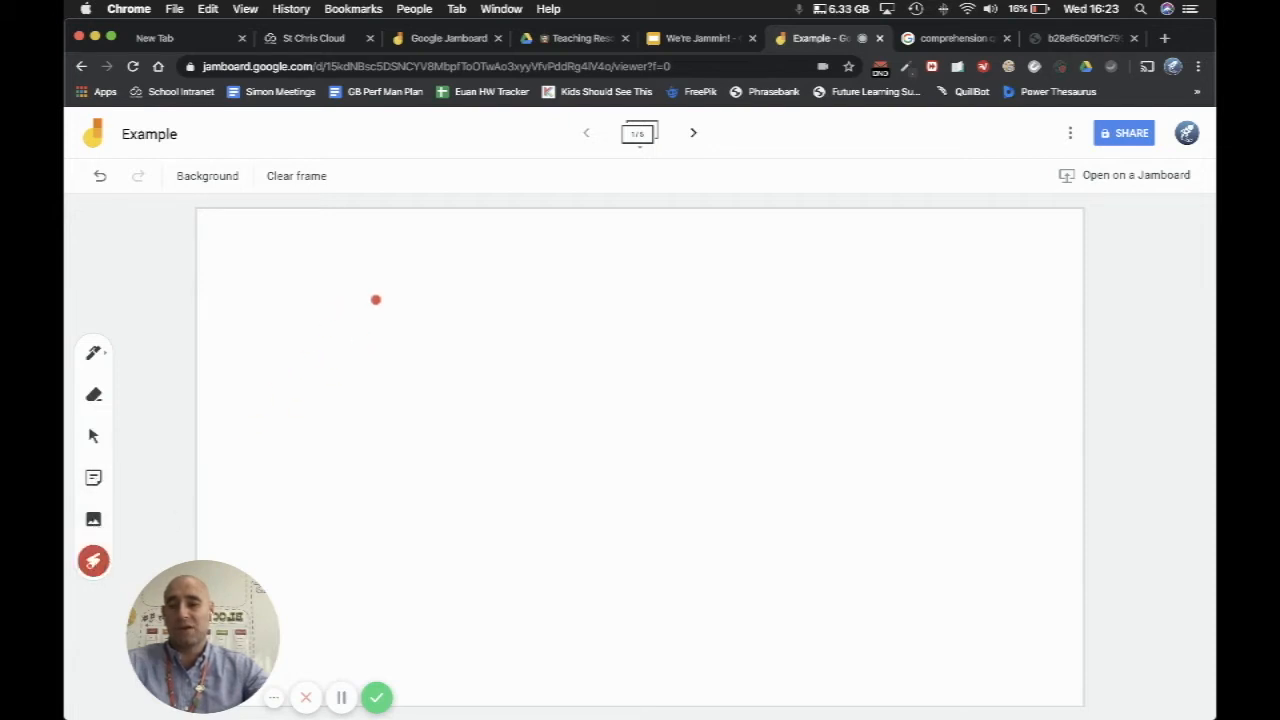
{"action": "left_click_drag", "start_coordinate": [374, 297], "coordinate": [323, 357]}
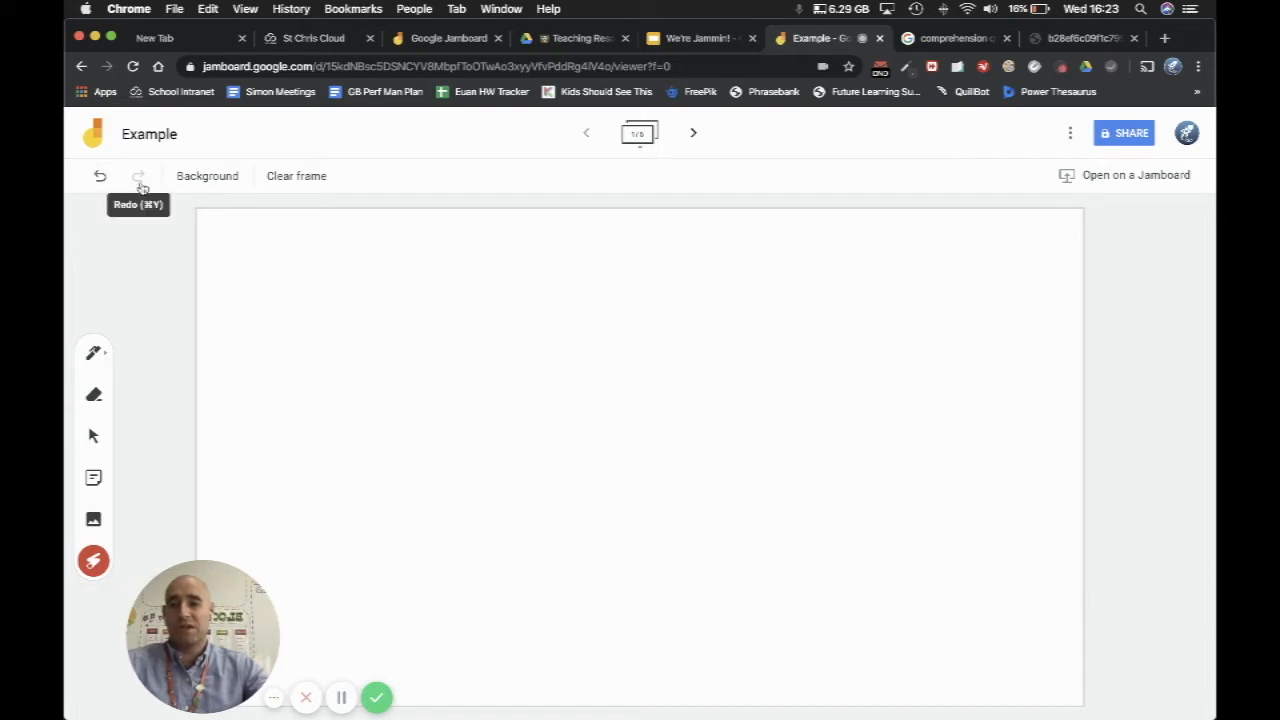
Step: Try the dotted, lined and grid backgrounds on the first frame, and restore the plain white one
{"action": "left_click", "coordinate": [226, 179]}
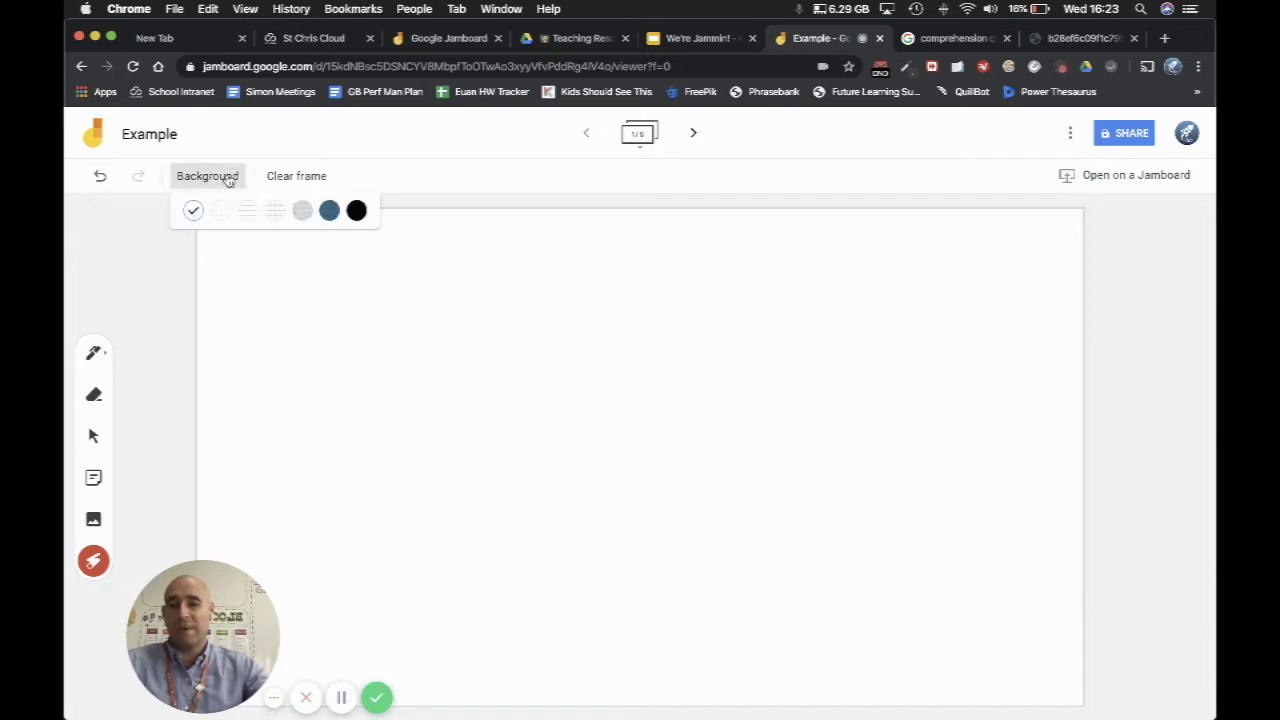
{"action": "left_click", "coordinate": [218, 210]}
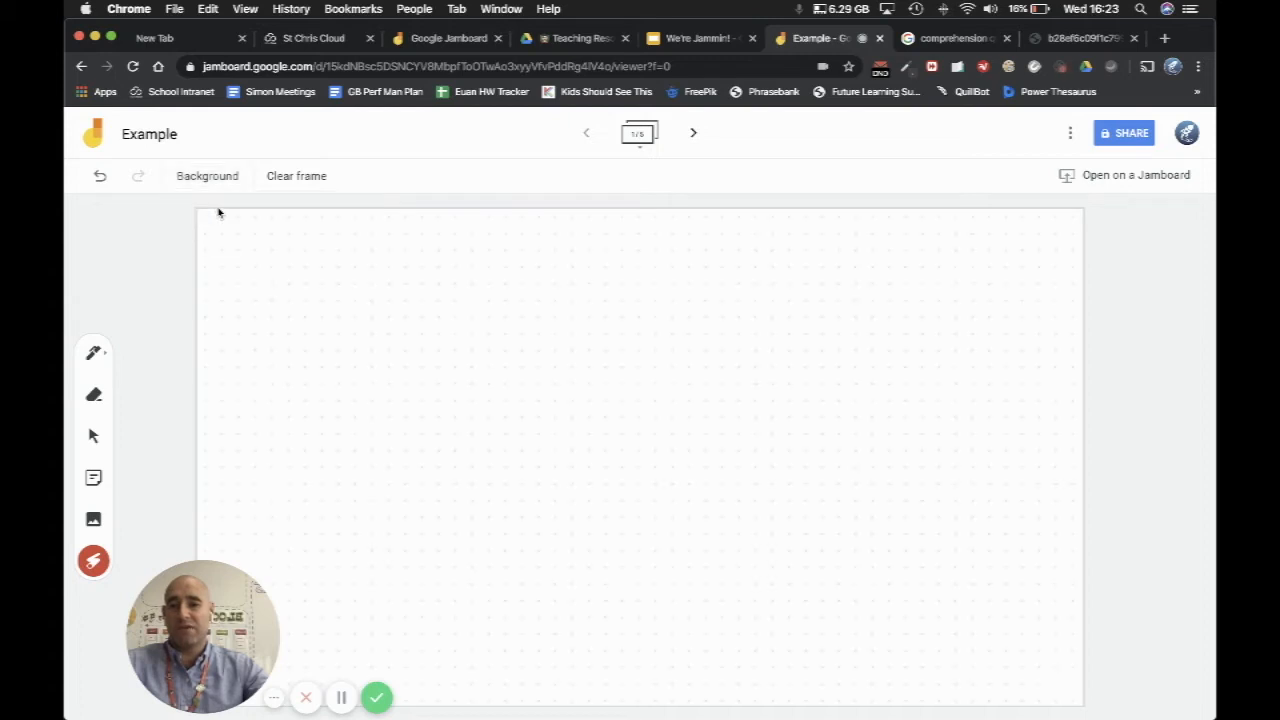
{"action": "left_click", "coordinate": [221, 177]}
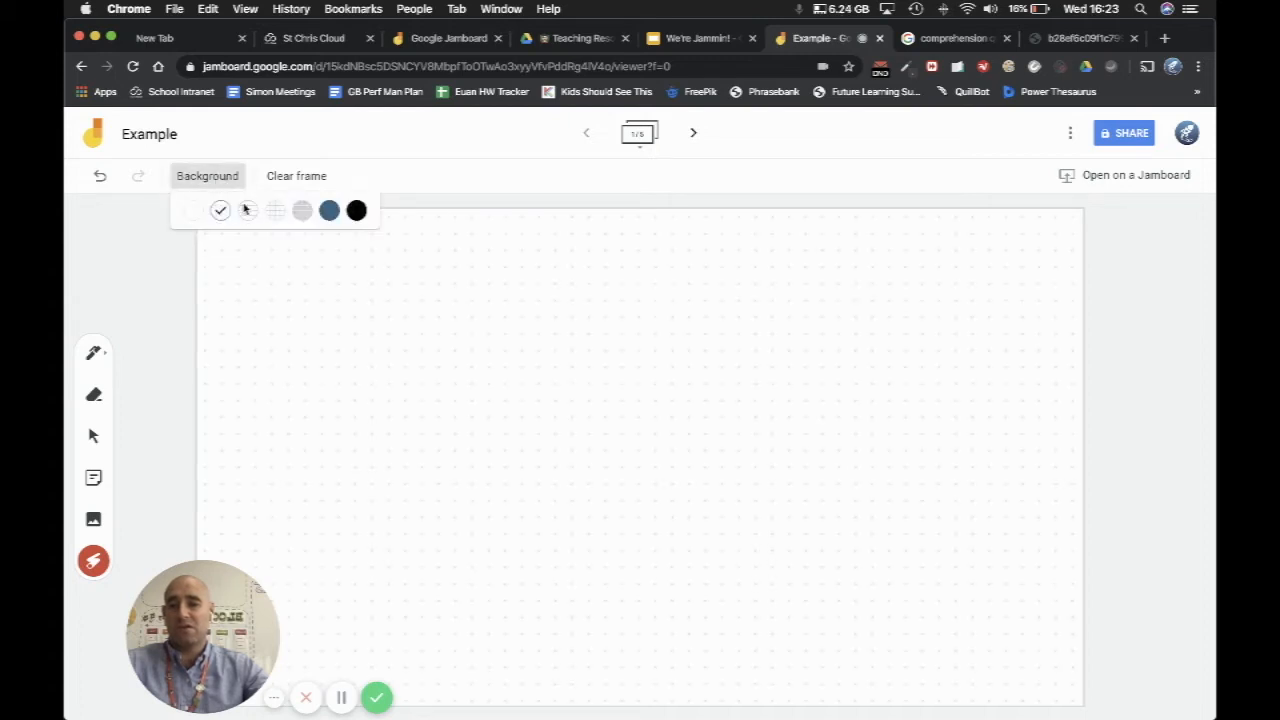
{"action": "left_click", "coordinate": [247, 210]}
{"action": "left_click", "coordinate": [221, 176]}
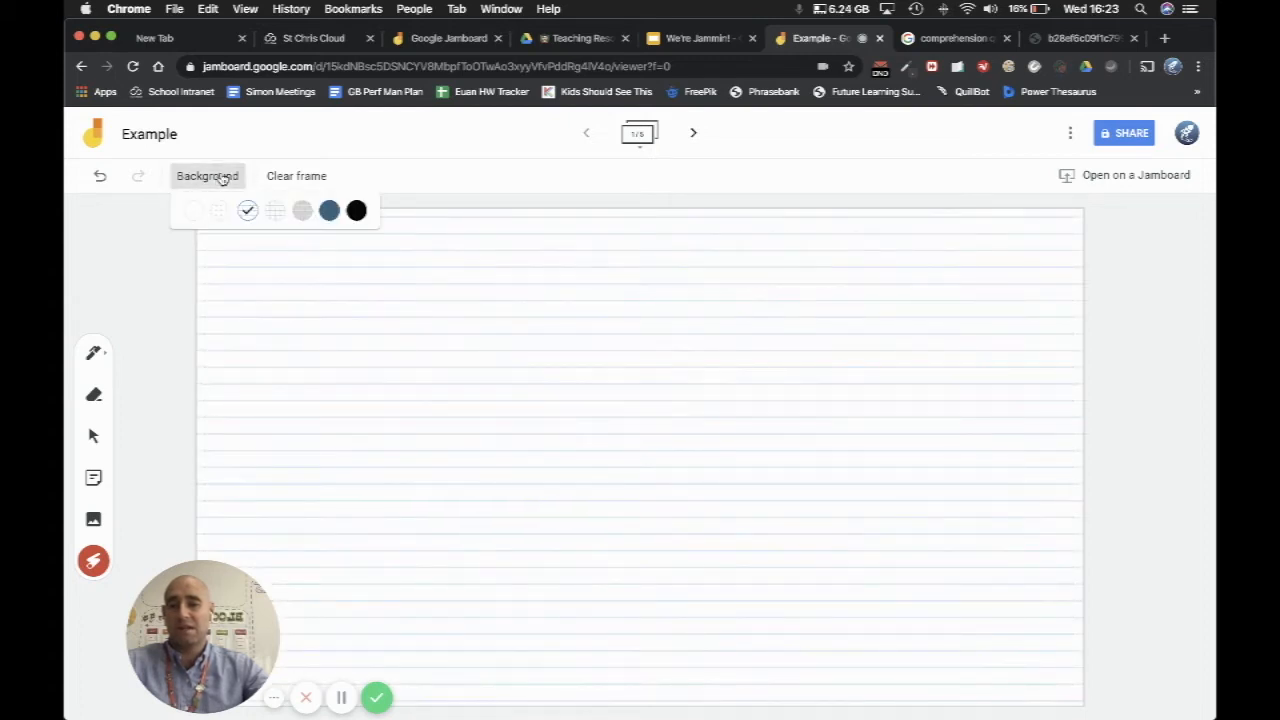
{"action": "left_click", "coordinate": [283, 211]}
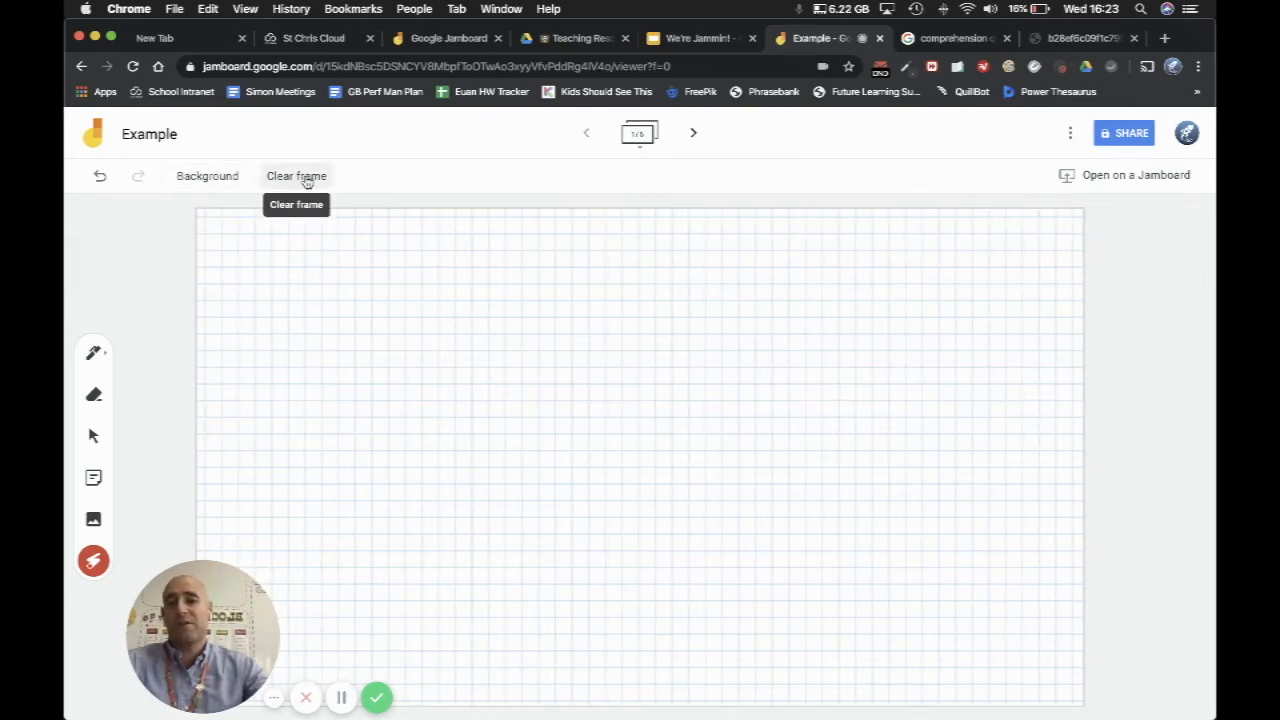
{"action": "left_click", "coordinate": [210, 176]}
{"action": "left_click", "coordinate": [196, 208]}
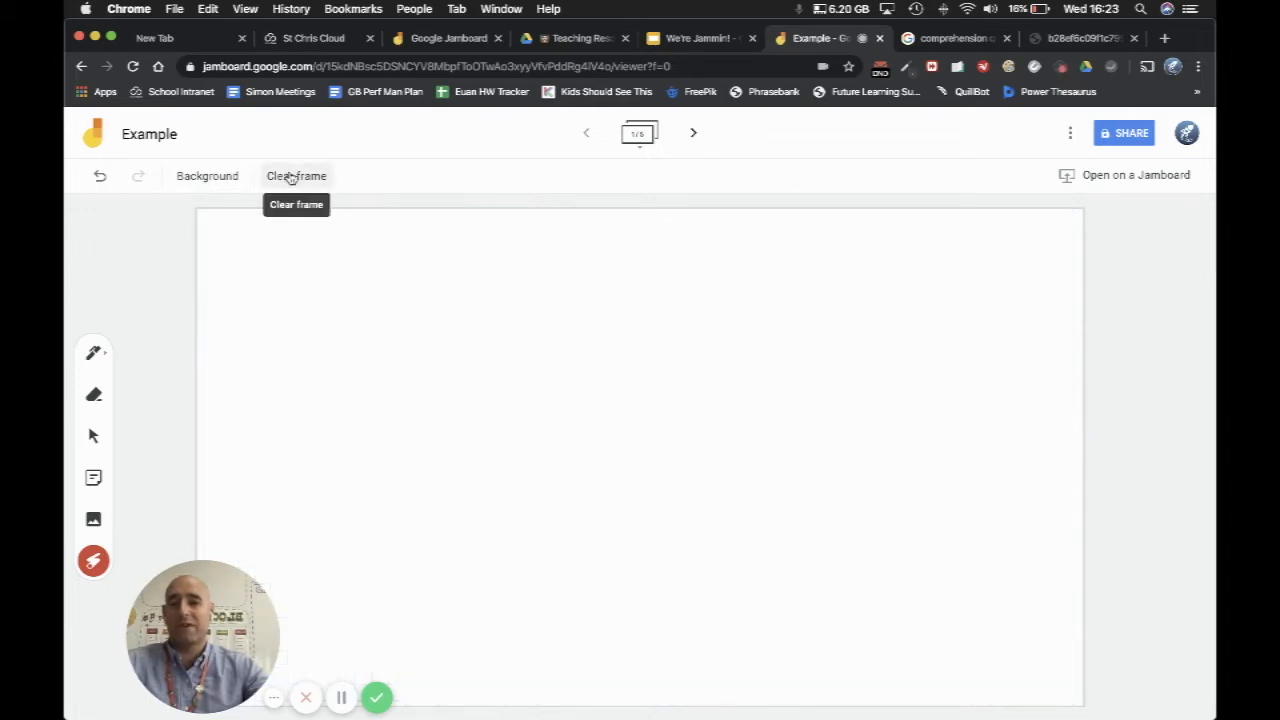
Step: Glance at the second frame, return to the first and handwrite "Hello everybody" above a circle, plus sign and triangle in black pen
{"action": "left_click", "coordinate": [693, 133]}
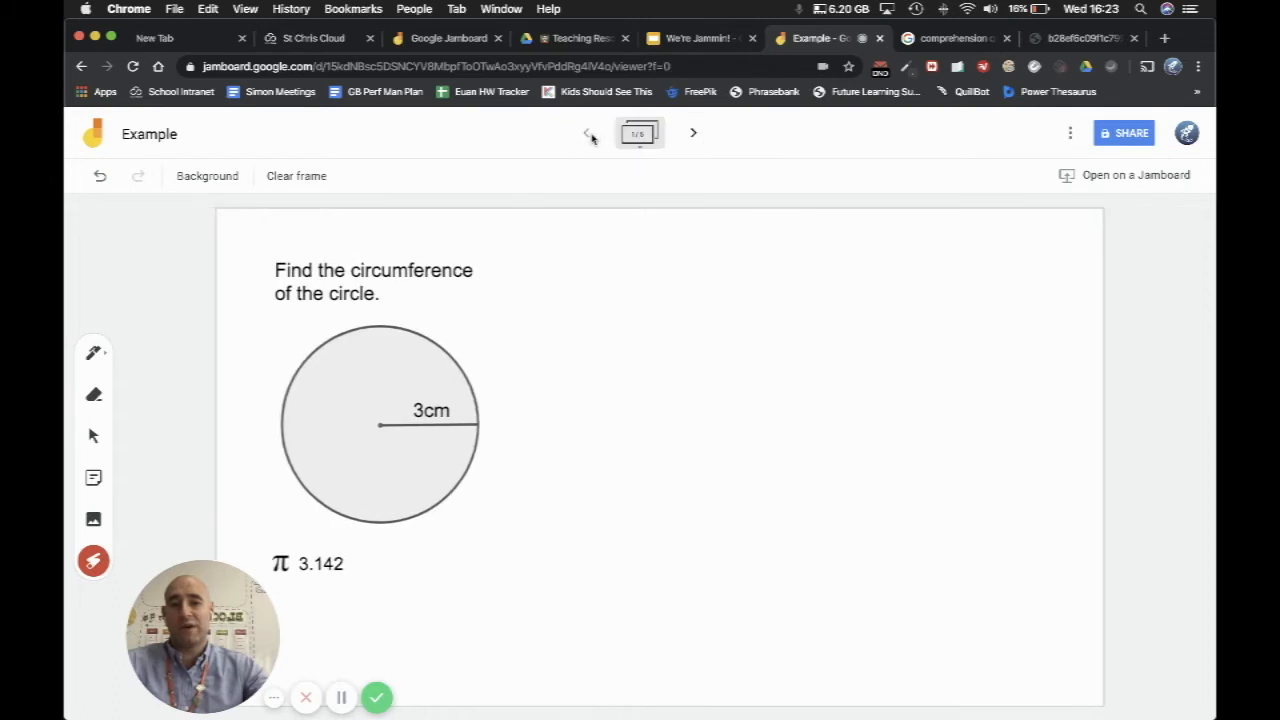
{"action": "left_click", "coordinate": [588, 134]}
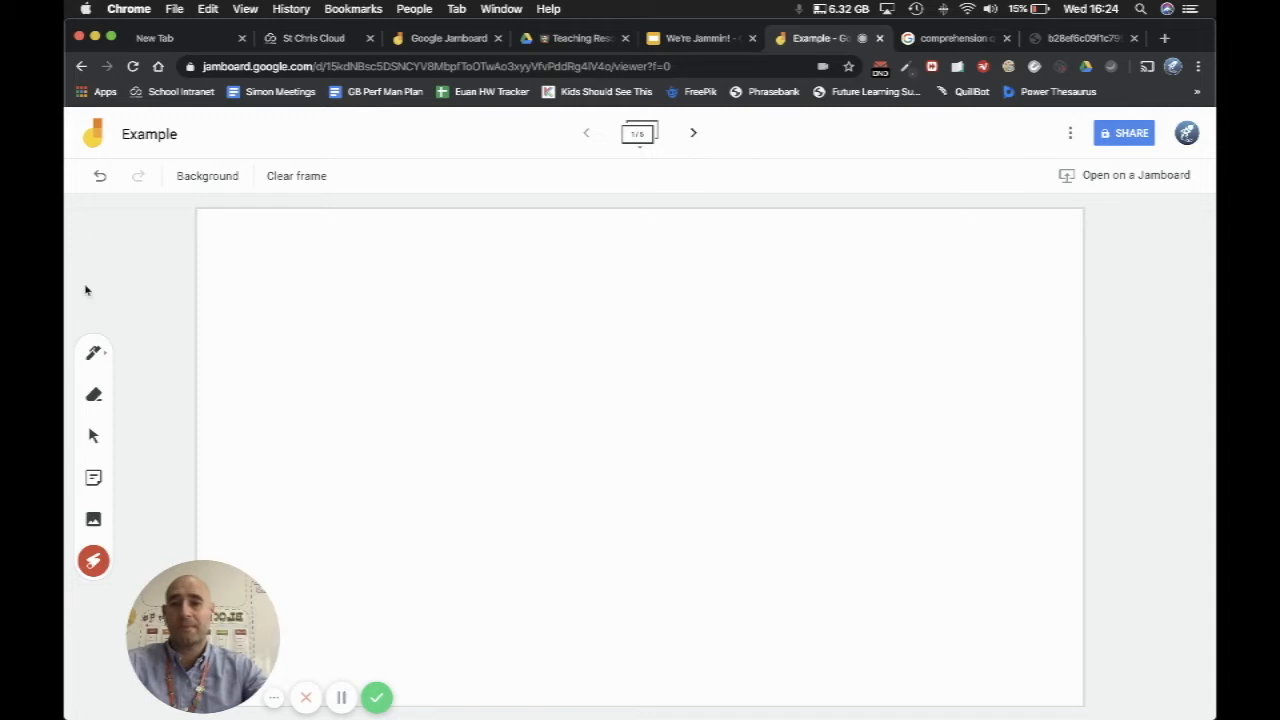
{"action": "left_click", "coordinate": [95, 354]}
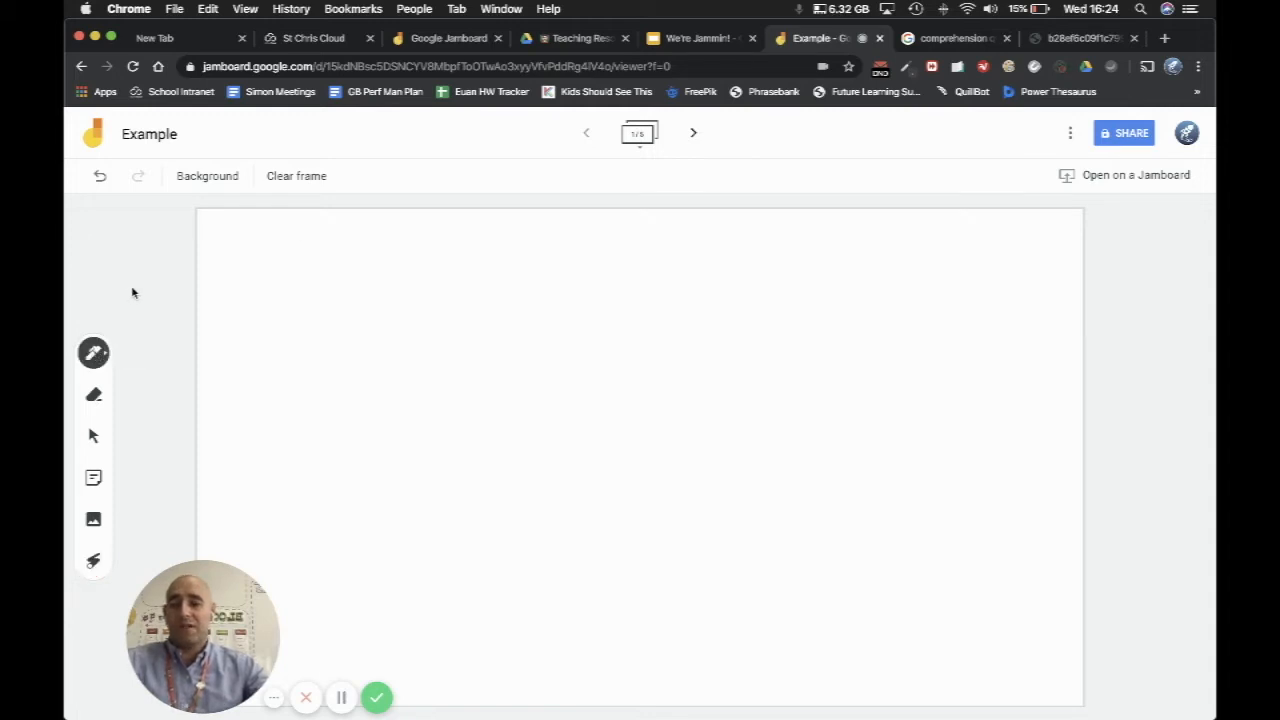
{"action": "left_click", "coordinate": [96, 353]}
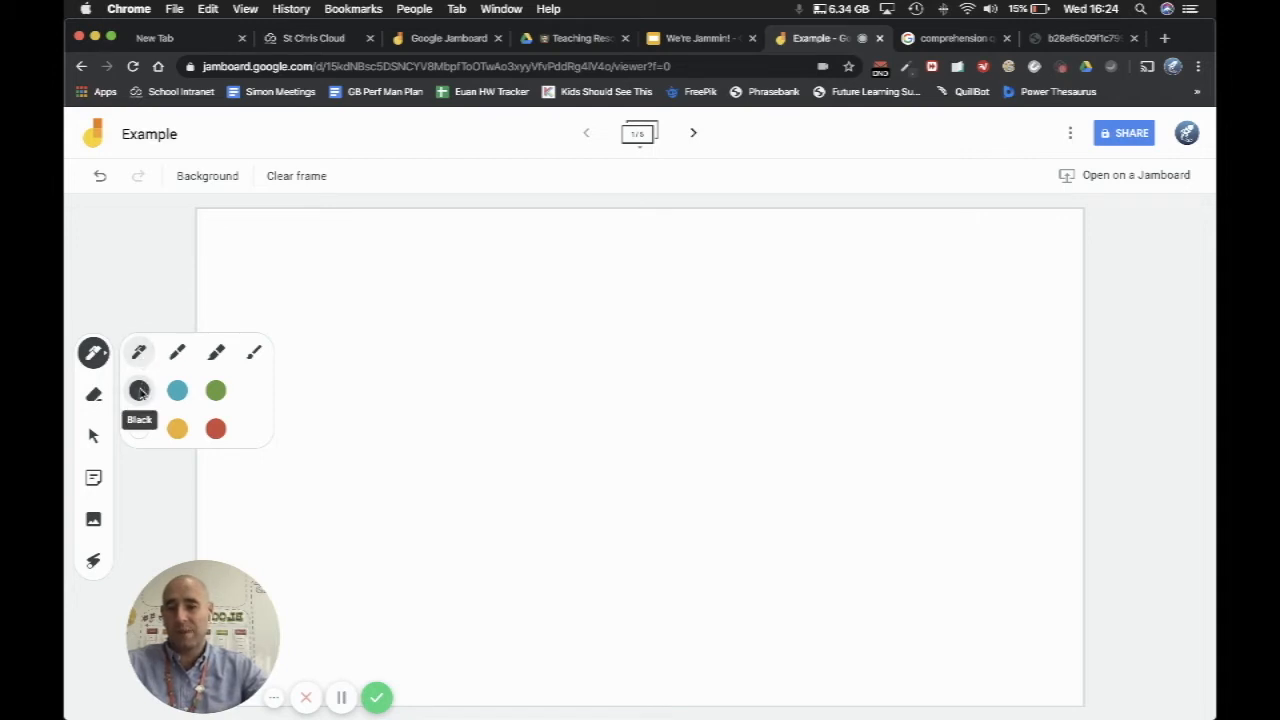
{"action": "left_click", "coordinate": [124, 310]}
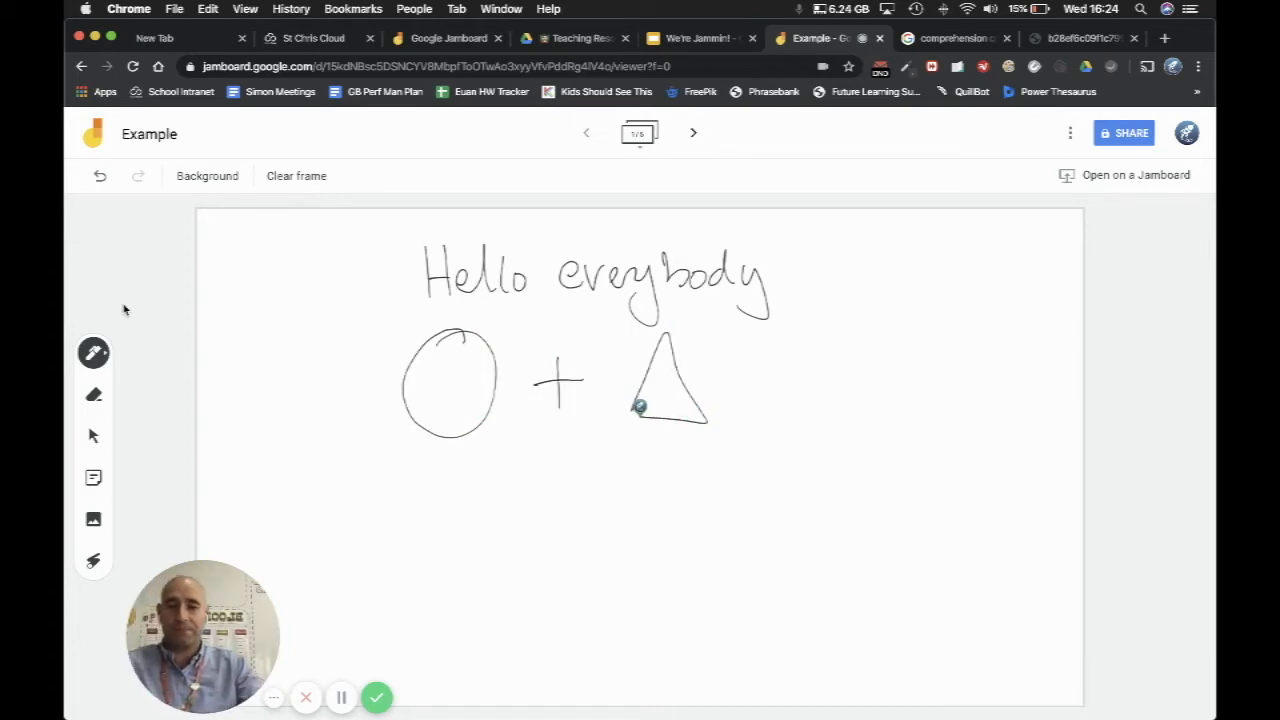
Step: Change the drawing tool to a yellow highlighter
{"action": "left_click", "coordinate": [95, 354]}
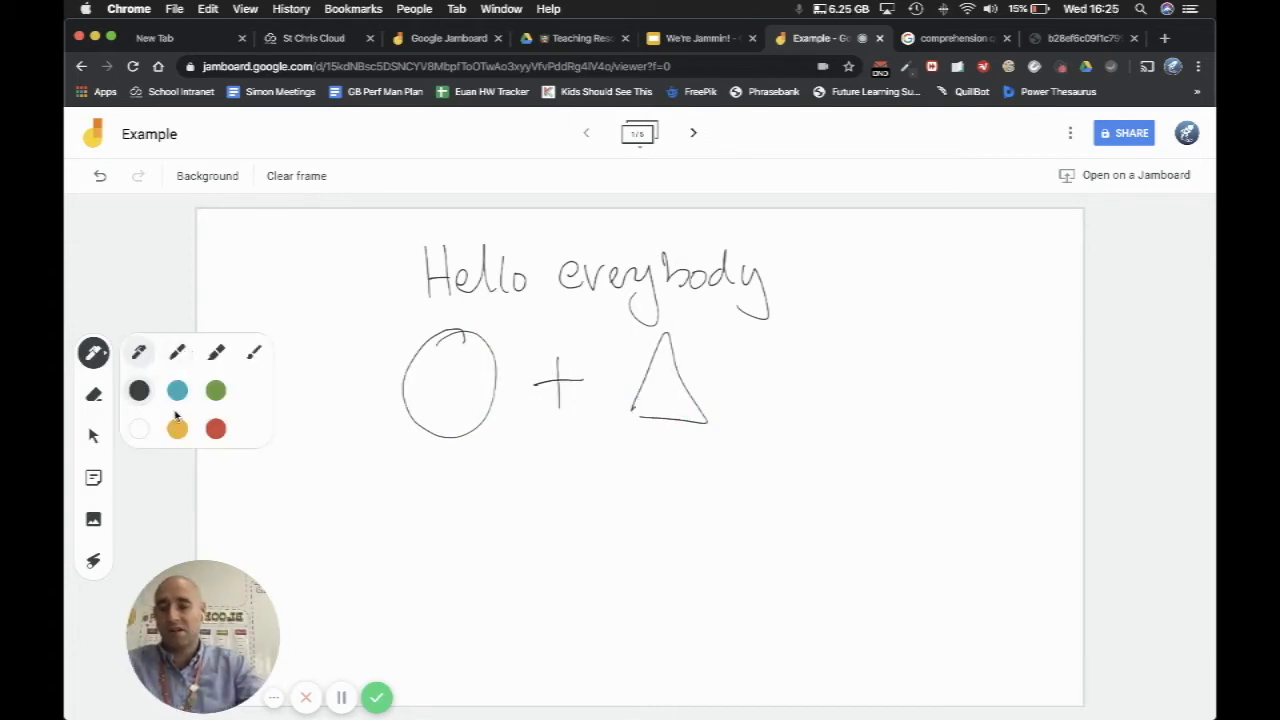
{"action": "left_click", "coordinate": [217, 352]}
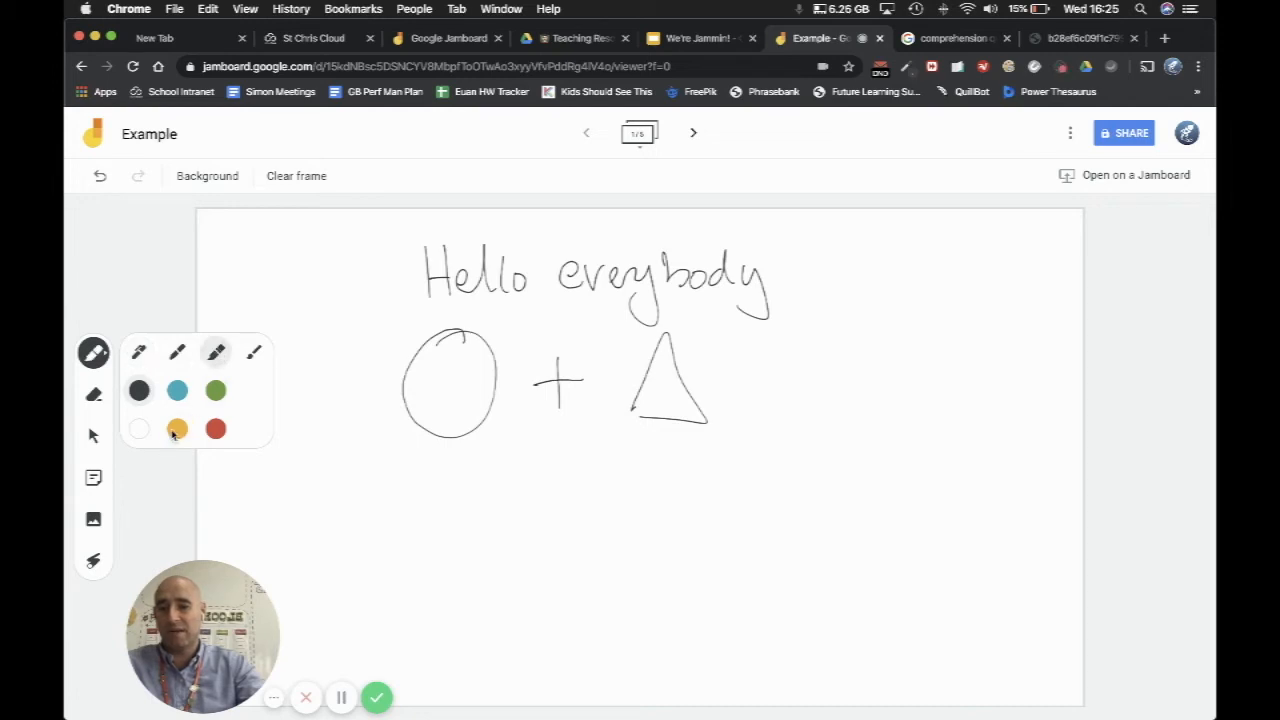
{"action": "left_click", "coordinate": [177, 428]}
Step: Erase the plus sign between the circle and the triangle, and undo the erasure
{"action": "mouse_move", "coordinate": [533, 381]}
{"action": "left_mouse_down"}
{"action": "mouse_move", "coordinate": [592, 373]}
{"action": "mouse_move", "coordinate": [545, 380]}
{"action": "mouse_move", "coordinate": [563, 388]}
{"action": "mouse_move", "coordinate": [571, 371]}
{"action": "mouse_move", "coordinate": [556, 354]}
{"action": "left_mouse_up"}
{"action": "left_click", "coordinate": [94, 399]}
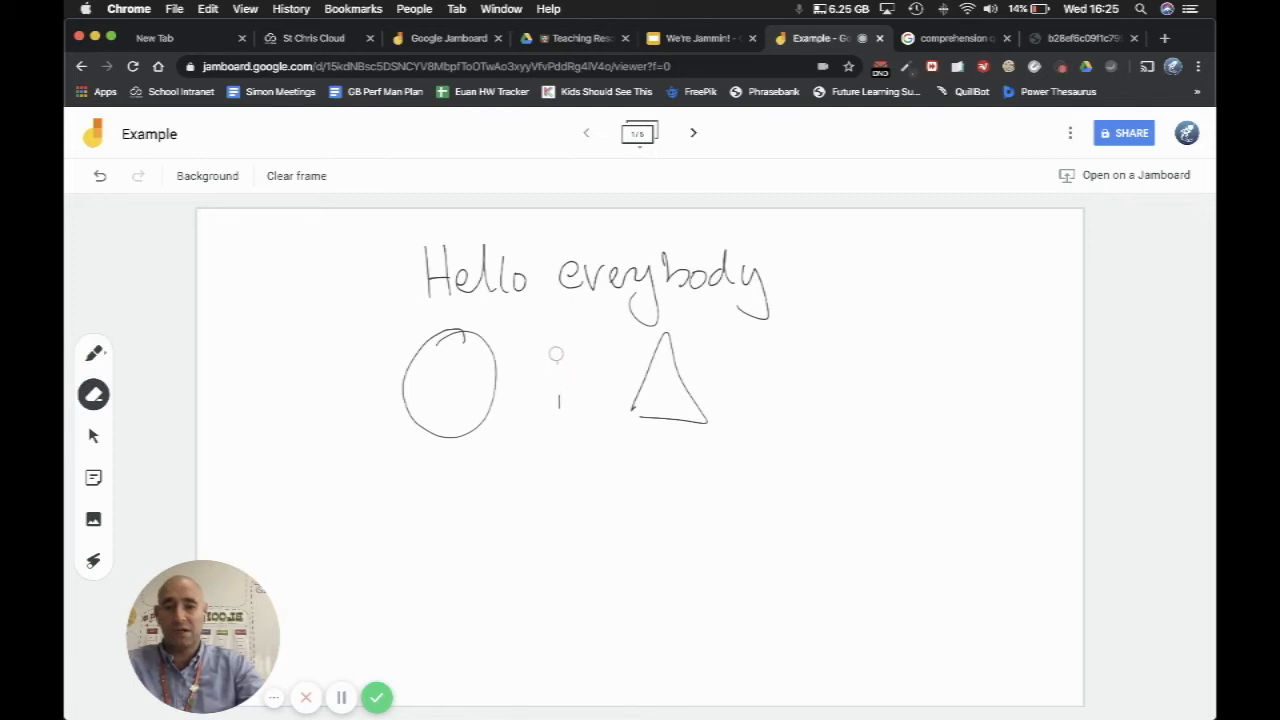
{"action": "left_click", "coordinate": [99, 178]}
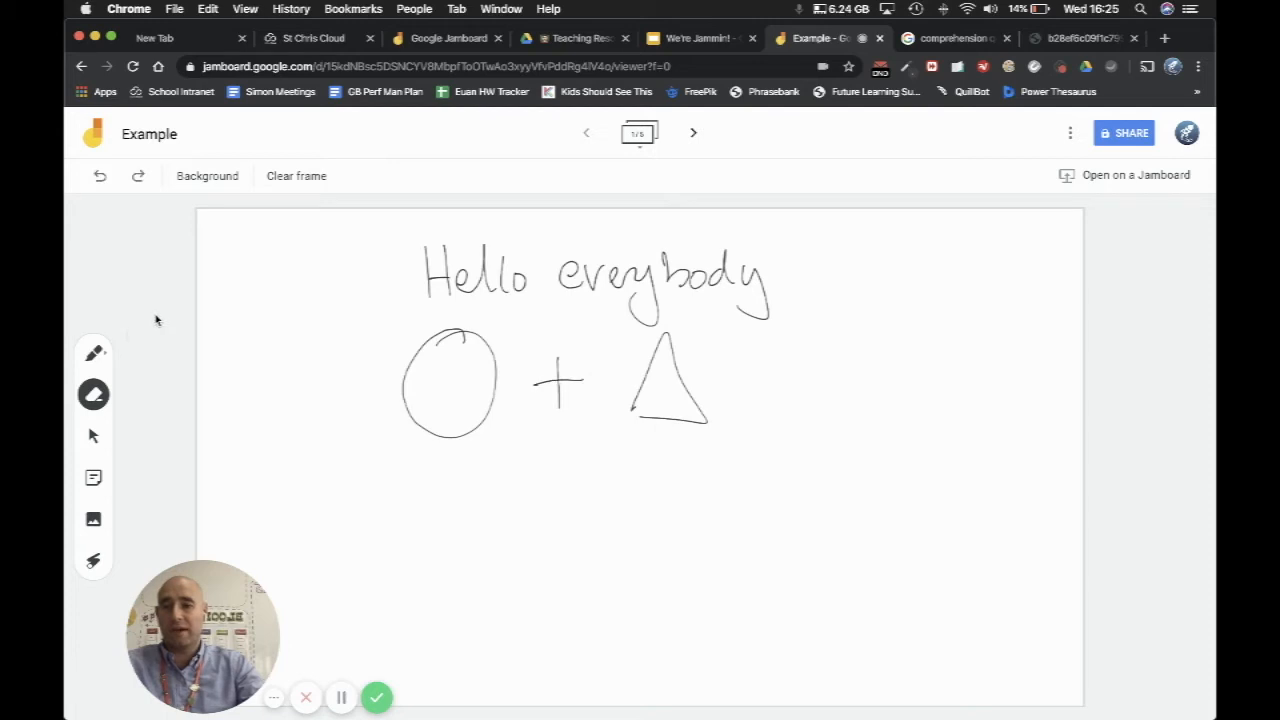
Step: Go to the second frame with the circle circumference question and set the drawing tool to a black pen
{"action": "left_click", "coordinate": [694, 136]}
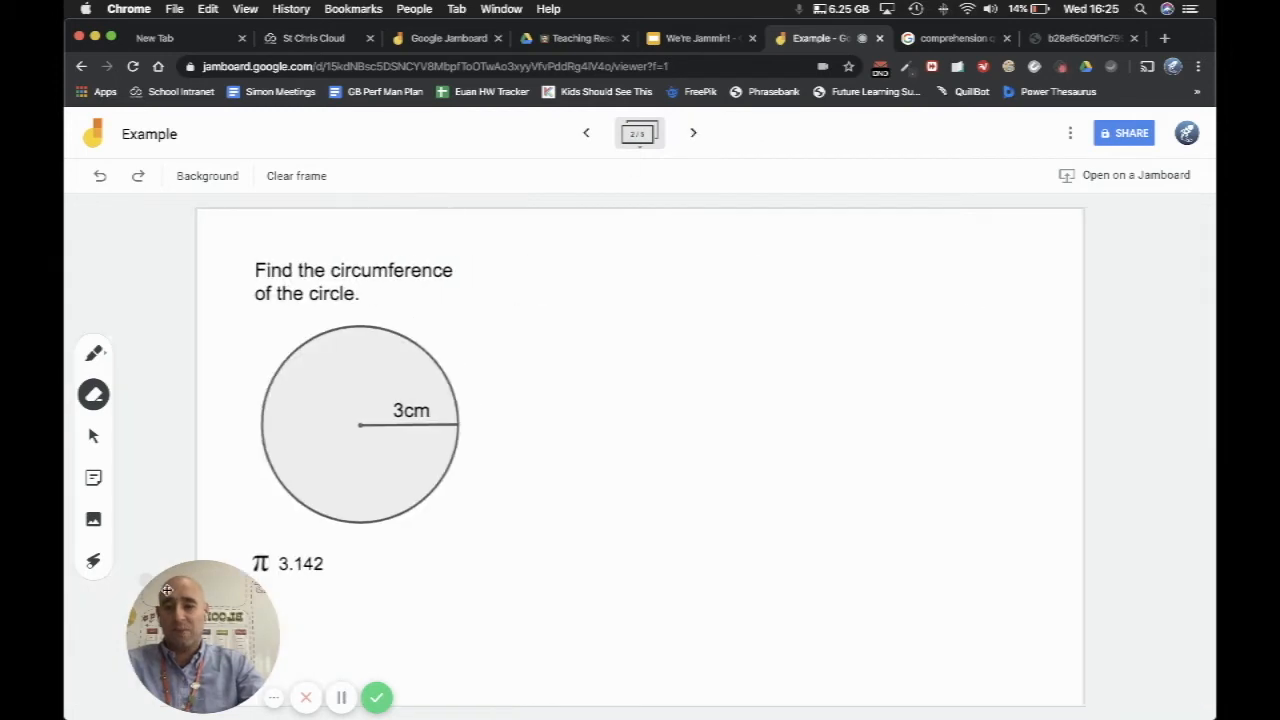
{"action": "left_click_drag", "start_coordinate": [202, 600], "coordinate": [168, 596]}
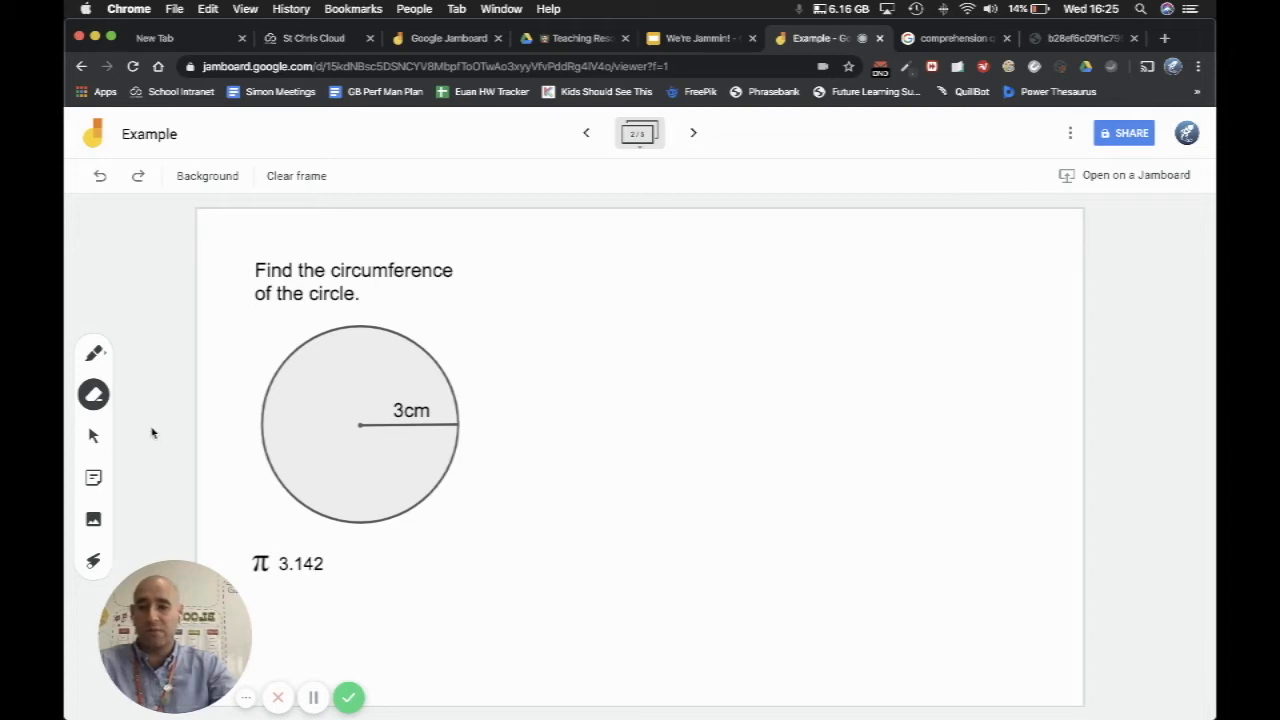
{"action": "left_click", "coordinate": [95, 358]}
{"action": "left_click", "coordinate": [95, 358]}
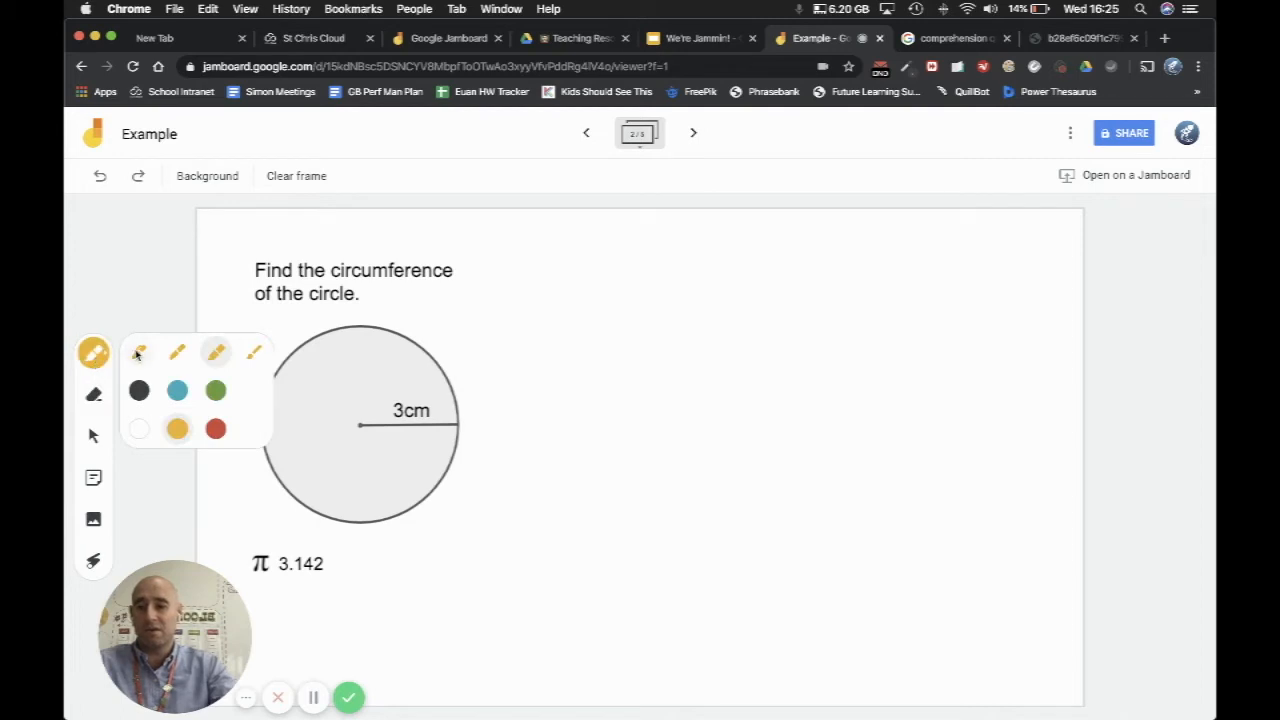
{"action": "left_click", "coordinate": [138, 390]}
{"action": "left_click", "coordinate": [140, 352]}
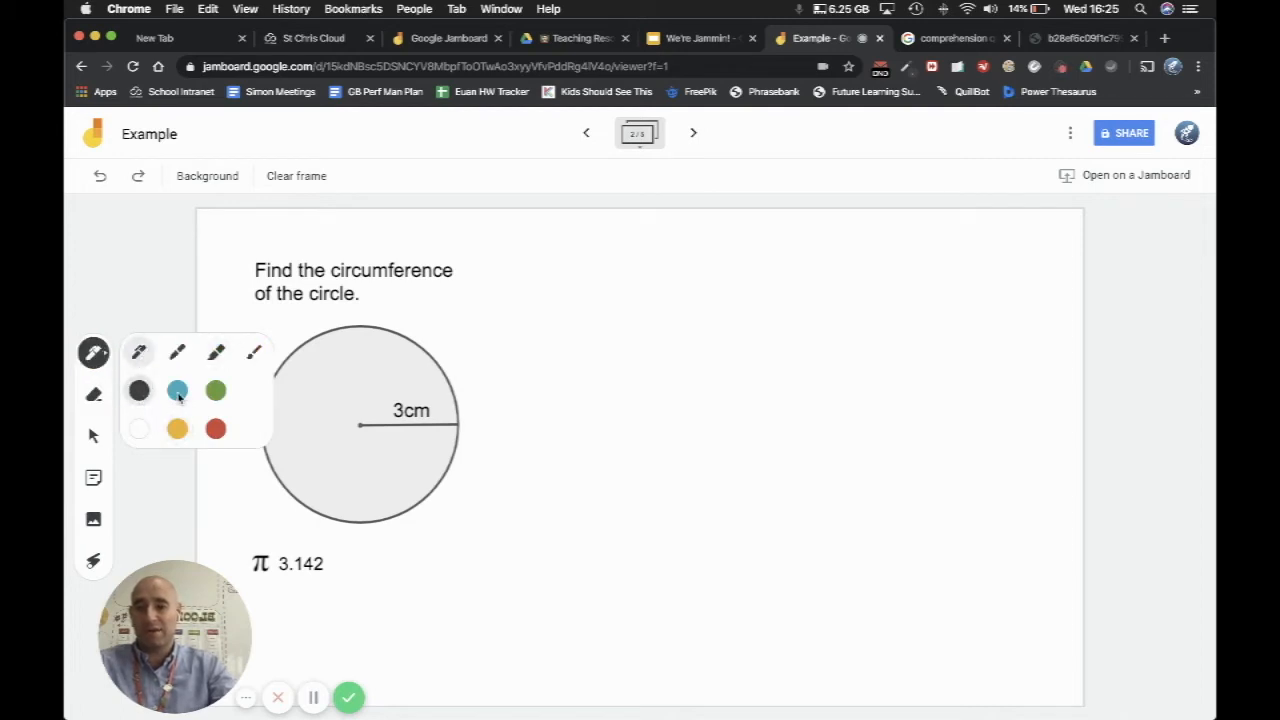
{"action": "left_click", "coordinate": [138, 396]}
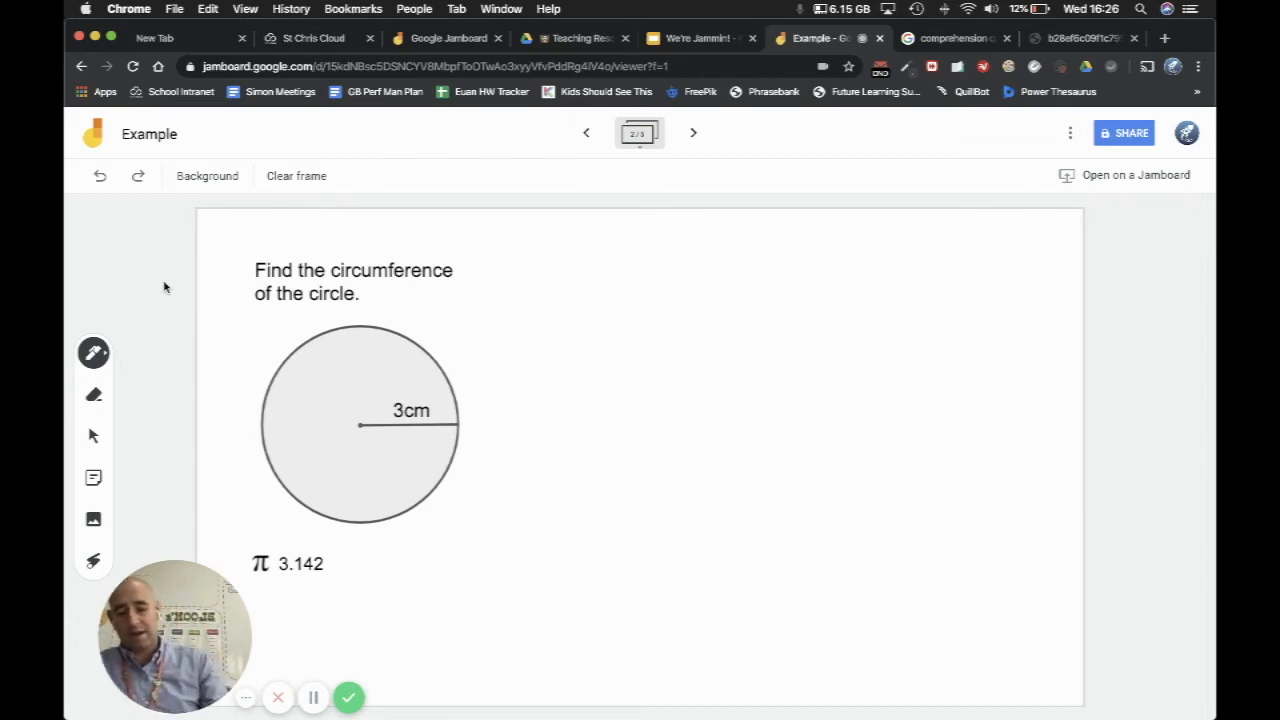
Step: Handwrite "3 × 2 = 6 cm" beside the circle and highlight the π 3.142 value in yellow
{"action": "mouse_move", "coordinate": [626, 284]}
{"action": "left_mouse_down"}
{"action": "mouse_move", "coordinate": [651, 309]}
{"action": "mouse_move", "coordinate": [632, 322]}
{"action": "mouse_move", "coordinate": [700, 318]}
{"action": "left_mouse_up"}
{"action": "mouse_move", "coordinate": [686, 320]}
{"action": "left_mouse_down"}
{"action": "mouse_move", "coordinate": [698, 284]}
{"action": "mouse_move", "coordinate": [752, 314]}
{"action": "left_mouse_up"}
{"action": "left_click_drag", "start_coordinate": [786, 293], "coordinate": [812, 292]}
{"action": "left_click_drag", "start_coordinate": [786, 304], "coordinate": [812, 303]}
{"action": "mouse_move", "coordinate": [863, 262]}
{"action": "left_mouse_down"}
{"action": "mouse_move", "coordinate": [856, 288]}
{"action": "mouse_move", "coordinate": [905, 310]}
{"action": "left_mouse_up"}
{"action": "mouse_move", "coordinate": [912, 310]}
{"action": "left_mouse_down"}
{"action": "mouse_move", "coordinate": [931, 287]}
{"action": "mouse_move", "coordinate": [946, 295]}
{"action": "left_mouse_up"}
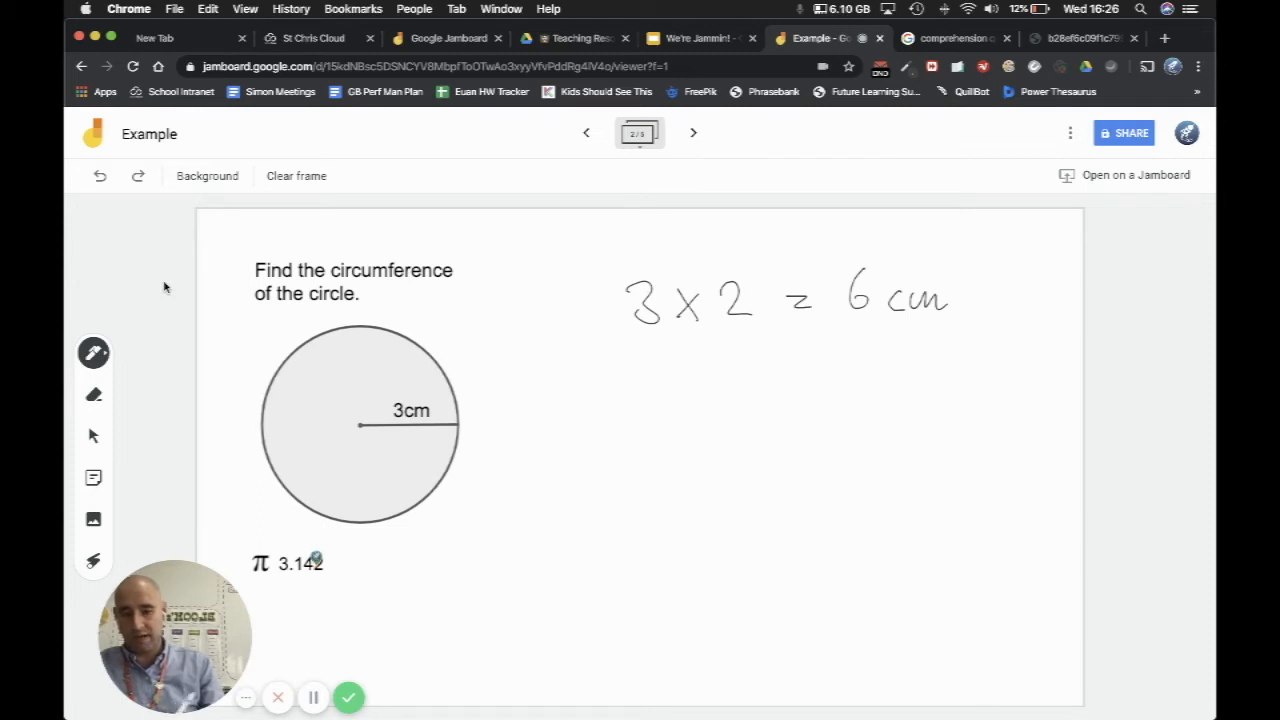
{"action": "left_click_drag", "start_coordinate": [324, 564], "coordinate": [246, 567]}
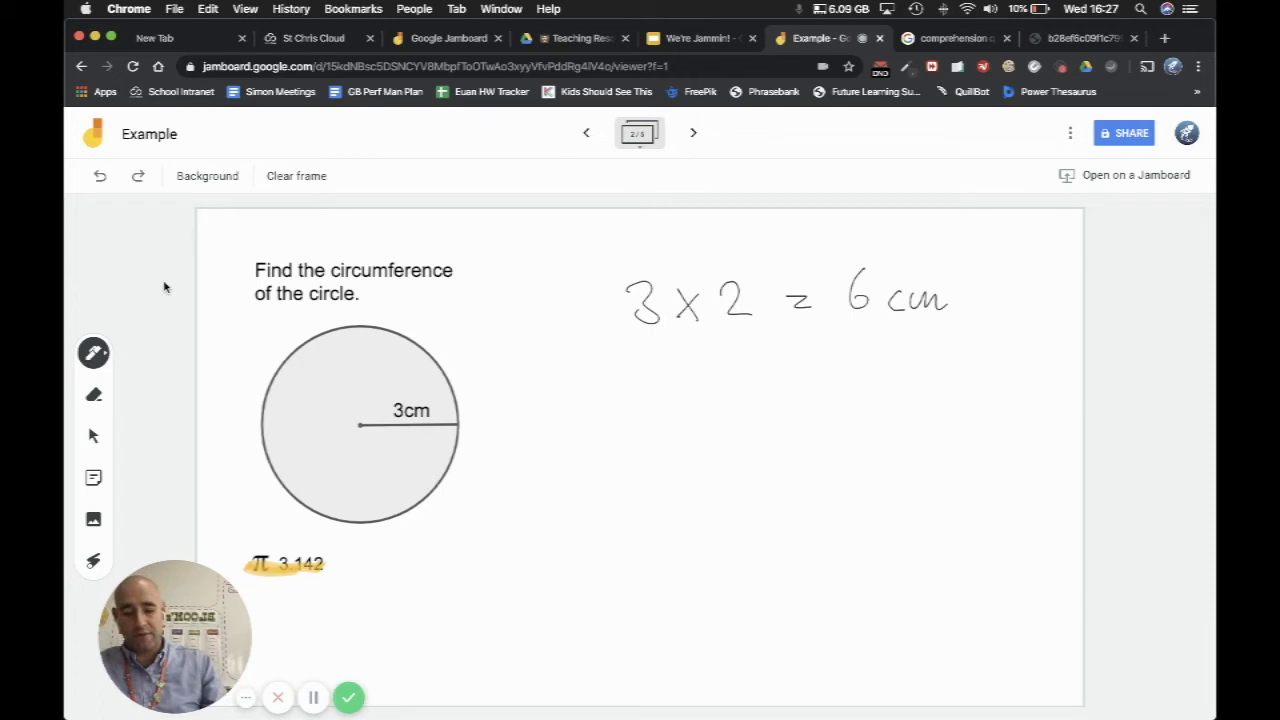
Step: Handwrite the column multiplication 3.142 × 6 under the first calculation, with two ruled lines for the answer
{"action": "left_click_drag", "start_coordinate": [634, 373], "coordinate": [650, 416]}
{"action": "left_click", "coordinate": [672, 408]}
{"action": "left_click_drag", "start_coordinate": [707, 377], "coordinate": [708, 418]}
{"action": "mouse_move", "coordinate": [724, 378]}
{"action": "left_mouse_down"}
{"action": "mouse_move", "coordinate": [742, 397]}
{"action": "mouse_move", "coordinate": [731, 420]}
{"action": "mouse_move", "coordinate": [776, 411]}
{"action": "left_mouse_up"}
{"action": "left_click_drag", "start_coordinate": [582, 442], "coordinate": [612, 476]}
{"action": "mouse_move", "coordinate": [590, 476]}
{"action": "left_mouse_down"}
{"action": "mouse_move", "coordinate": [608, 438]}
{"action": "mouse_move", "coordinate": [748, 492]}
{"action": "mouse_move", "coordinate": [826, 489]}
{"action": "left_mouse_up"}
{"action": "left_click_drag", "start_coordinate": [612, 545], "coordinate": [788, 544]}
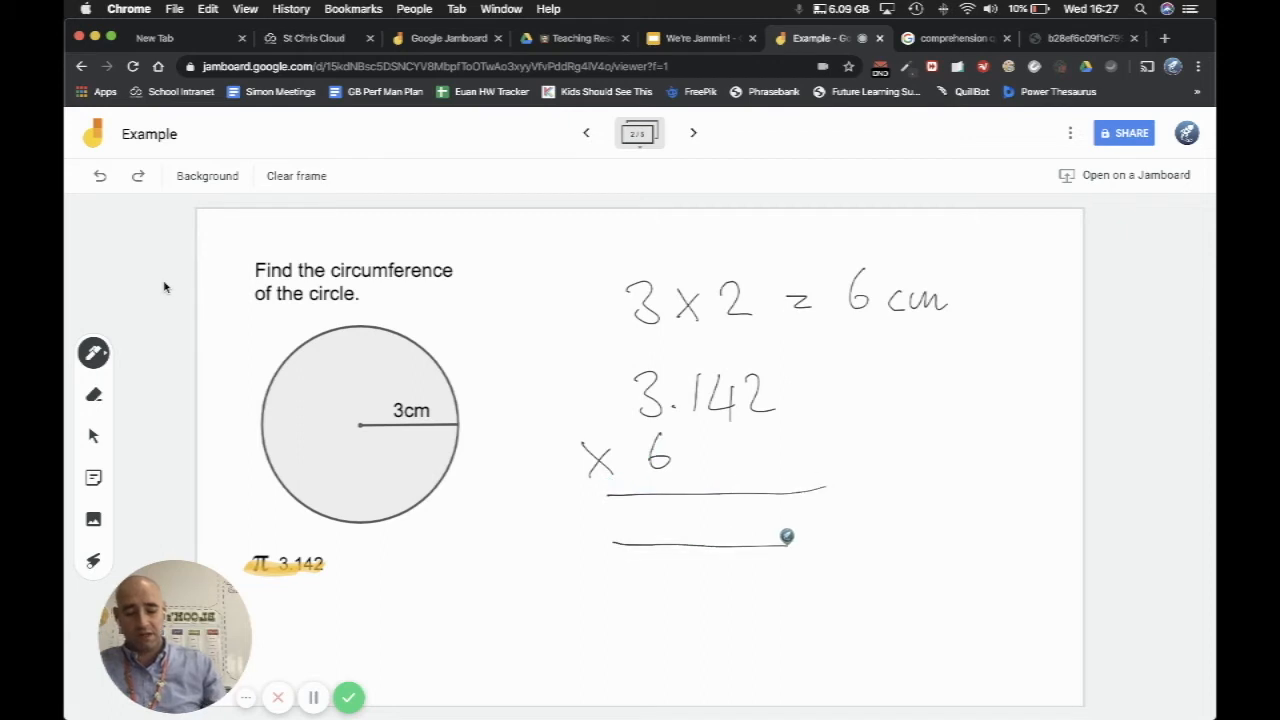
Step: Work out the multiplication by handwriting the answer 18.852 cm between the lines, with carries 1 and 2 underneath
{"action": "mouse_move", "coordinate": [750, 507]}
{"action": "left_mouse_down"}
{"action": "mouse_move", "coordinate": [775, 527]}
{"action": "mouse_move", "coordinate": [738, 566]}
{"action": "left_mouse_up"}
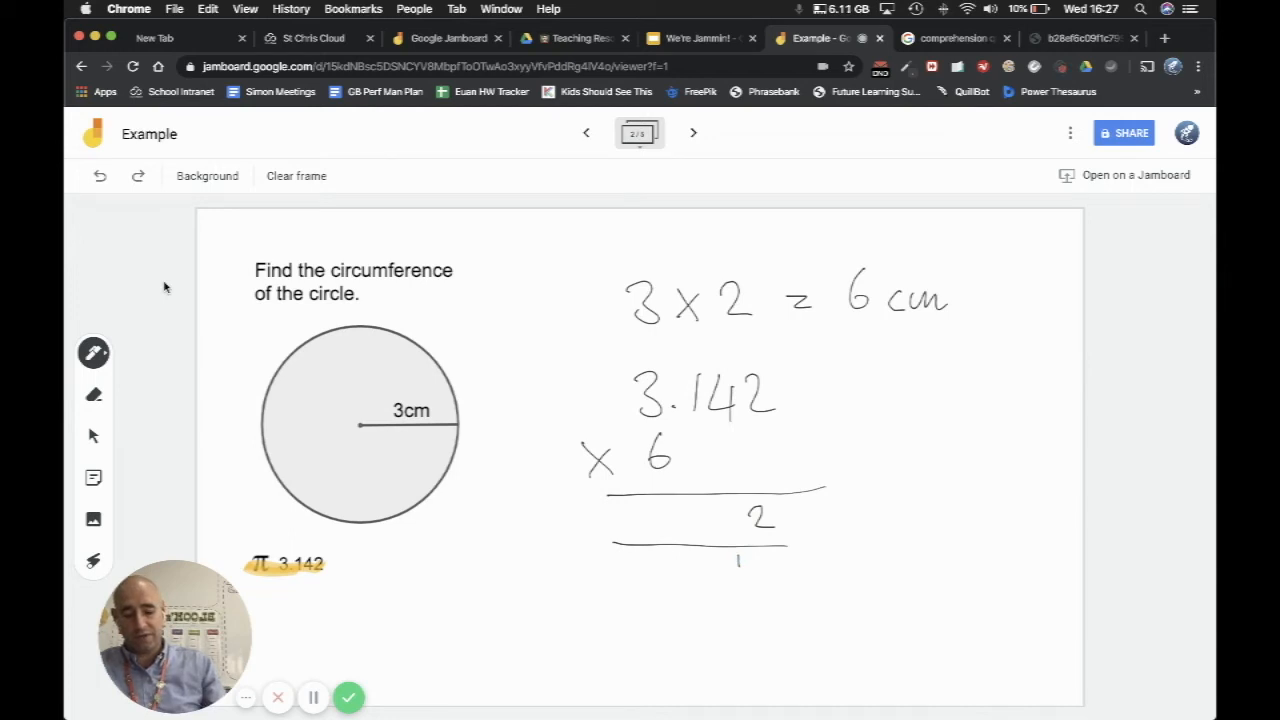
{"action": "mouse_move", "coordinate": [721, 506]}
{"action": "left_mouse_down"}
{"action": "mouse_move", "coordinate": [716, 531]}
{"action": "mouse_move", "coordinate": [736, 505]}
{"action": "left_mouse_up"}
{"action": "left_click_drag", "start_coordinate": [690, 553], "coordinate": [704, 567]}
{"action": "left_click_drag", "start_coordinate": [692, 498], "coordinate": [688, 499]}
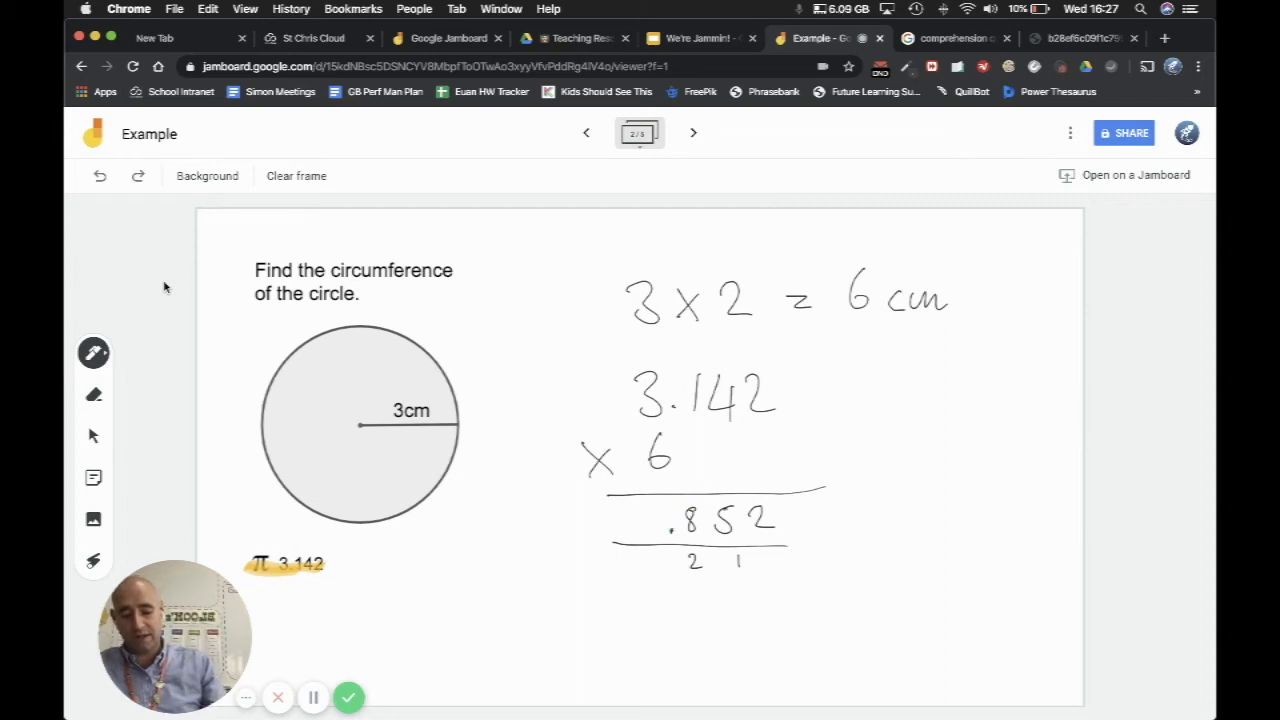
{"action": "mouse_move", "coordinate": [618, 507]}
{"action": "left_mouse_down"}
{"action": "mouse_move", "coordinate": [618, 536]}
{"action": "mouse_move", "coordinate": [635, 496]}
{"action": "left_mouse_up"}
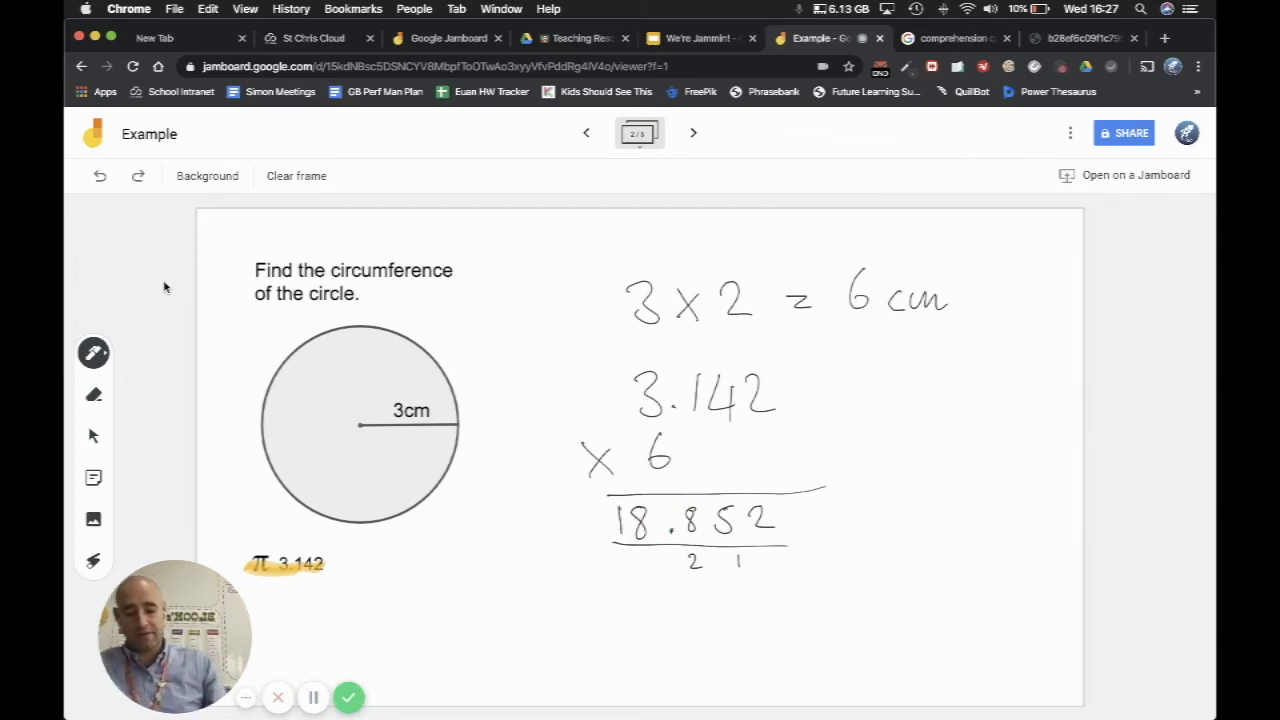
{"action": "mouse_move", "coordinate": [807, 515]}
{"action": "left_mouse_down"}
{"action": "mouse_move", "coordinate": [808, 535]}
{"action": "mouse_move", "coordinate": [830, 522]}
{"action": "mouse_move", "coordinate": [843, 535]}
{"action": "left_mouse_up"}
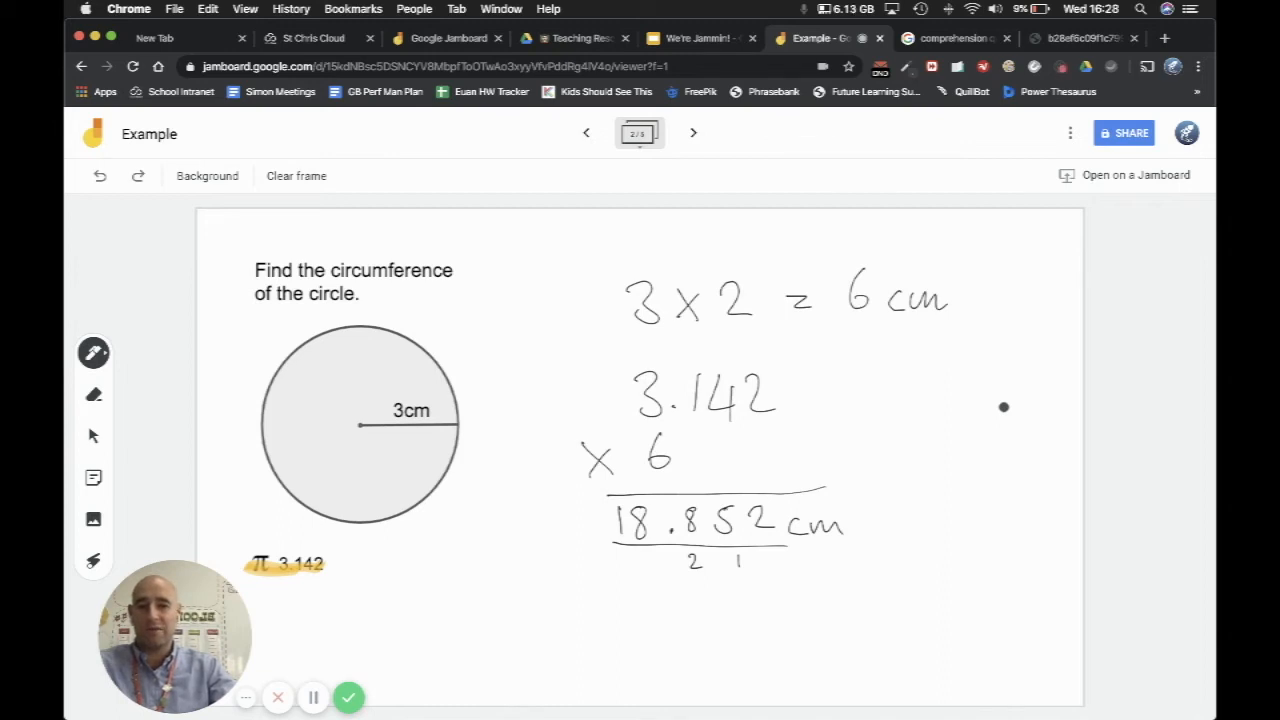
Step: Go to the blank third frame and view the available sources for adding an image without inserting one
{"action": "left_click", "coordinate": [694, 133]}
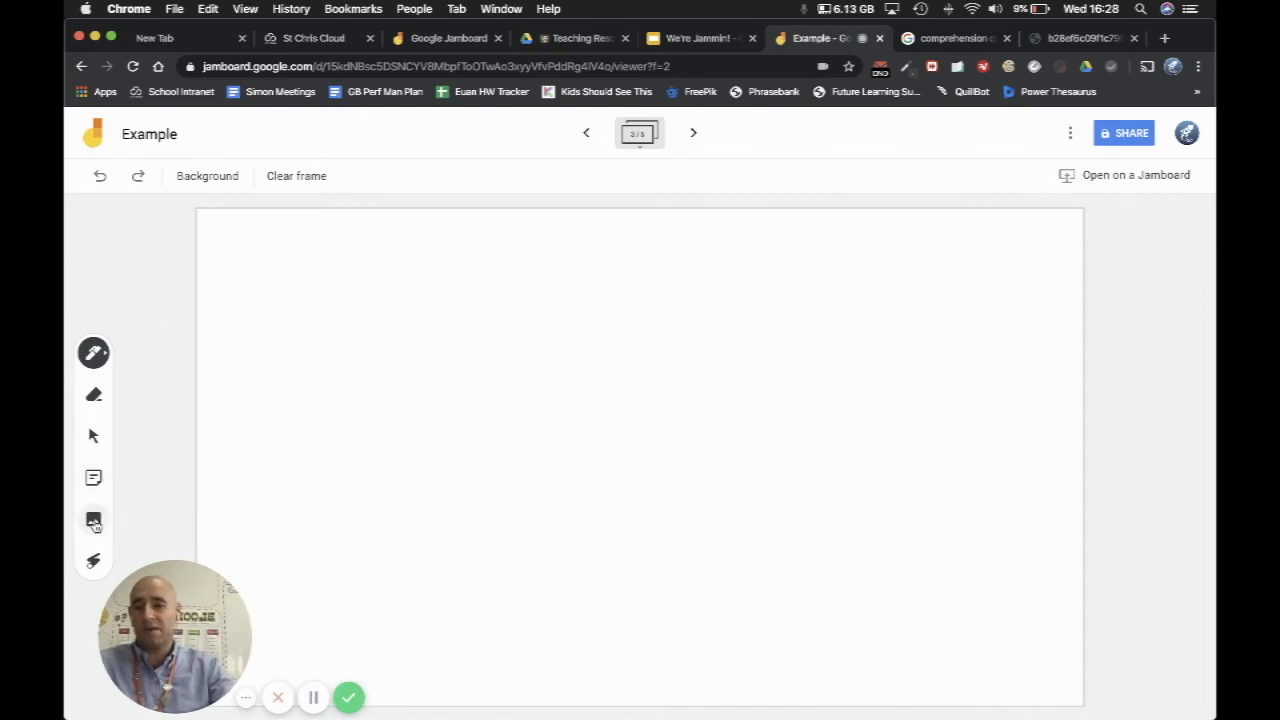
{"action": "left_click", "coordinate": [93, 519]}
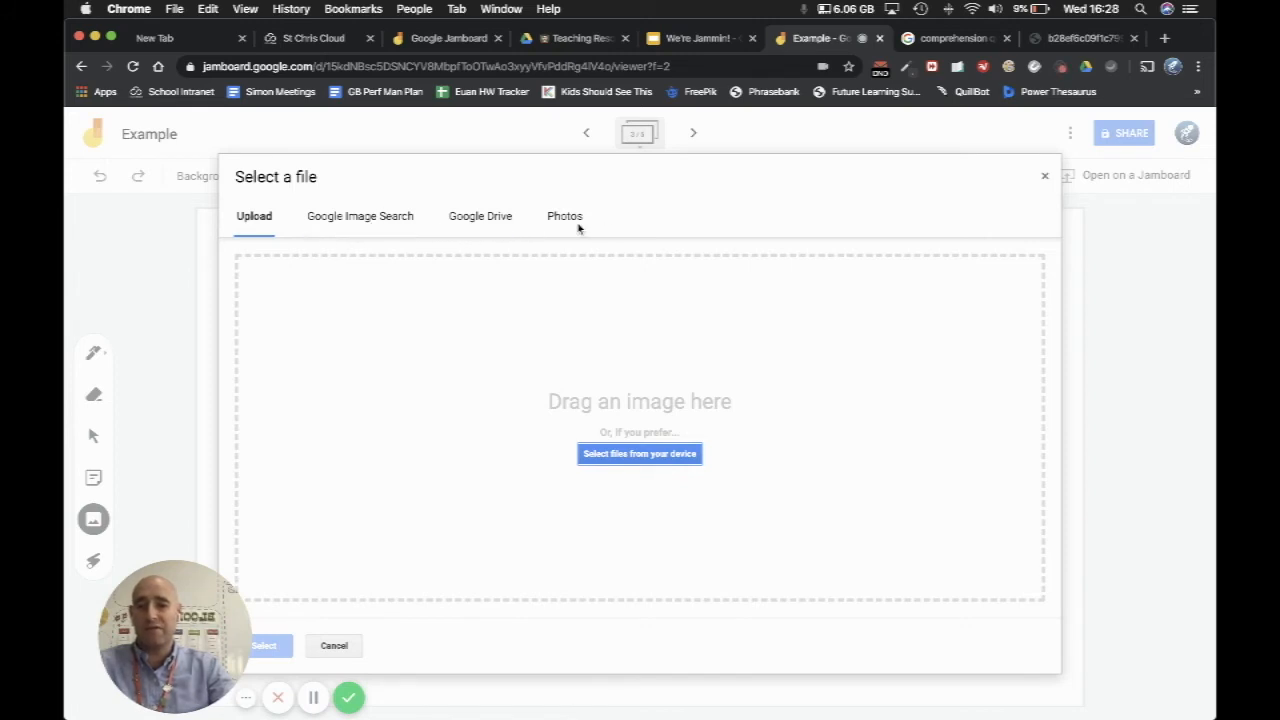
{"action": "left_click", "coordinate": [1044, 178]}
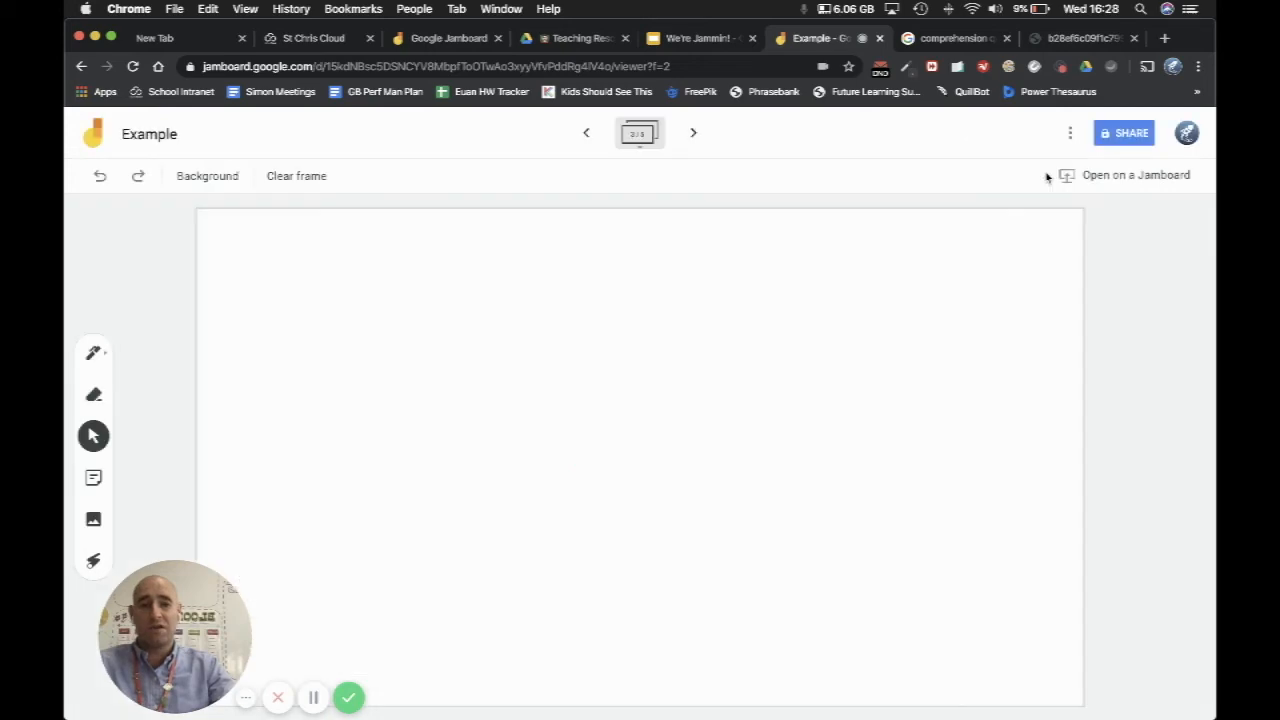
Step: Bring the Comprehension Check worksheet image from its browser tab into the blank frame, enlarged to nearly full frame height along the frame's left side
{"action": "left_click", "coordinate": [916, 40]}
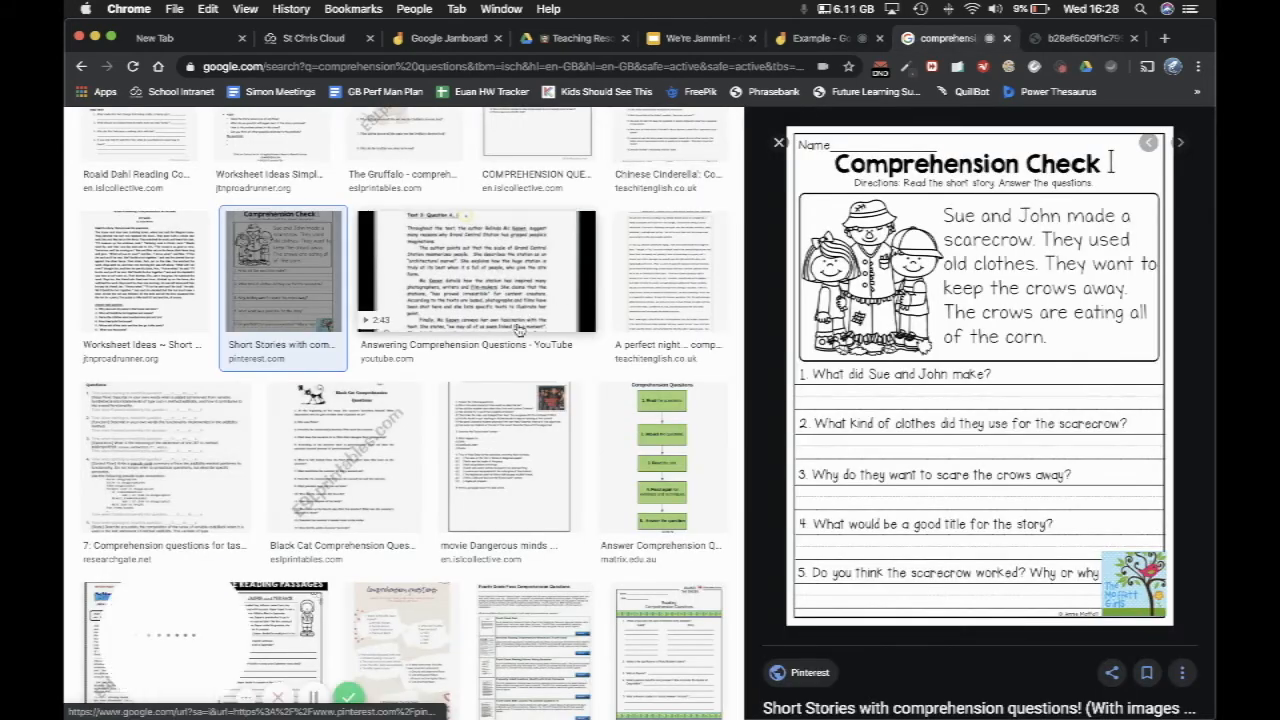
{"action": "left_click", "coordinate": [1067, 38]}
{"action": "left_click_drag", "start_coordinate": [598, 280], "coordinate": [523, 360]}
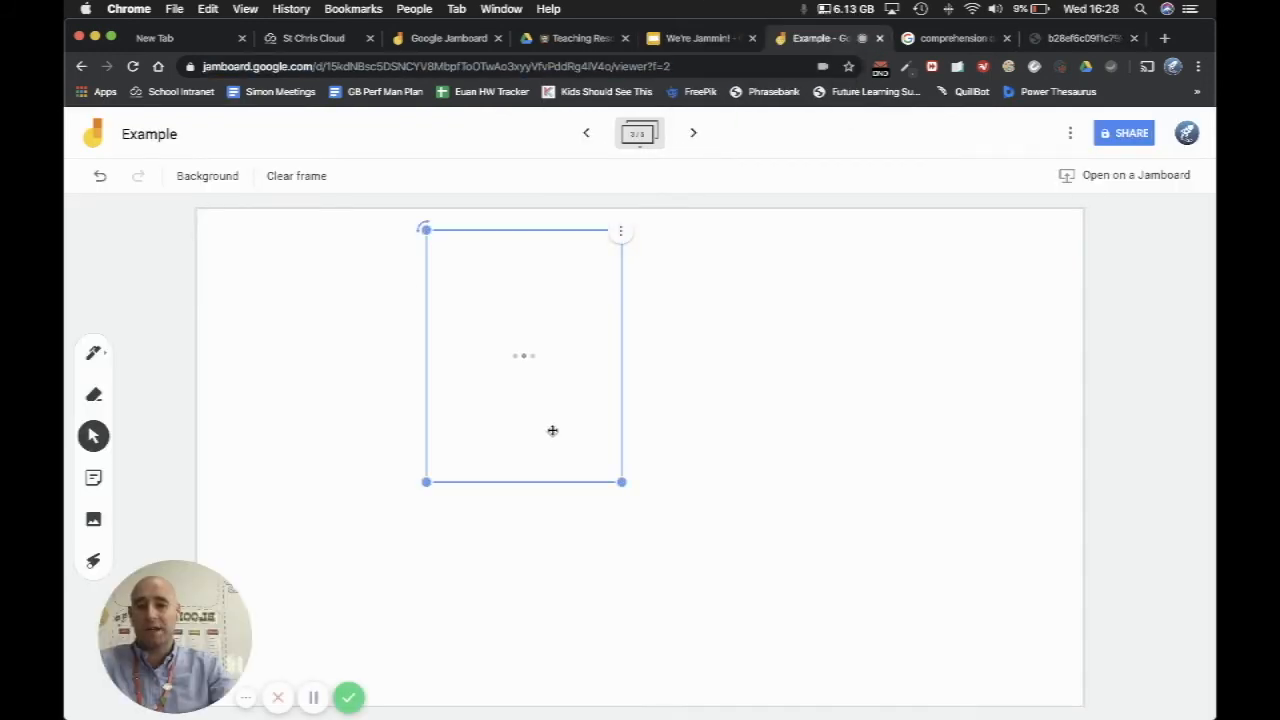
{"action": "left_click_drag", "start_coordinate": [621, 481], "coordinate": [443, 495]}
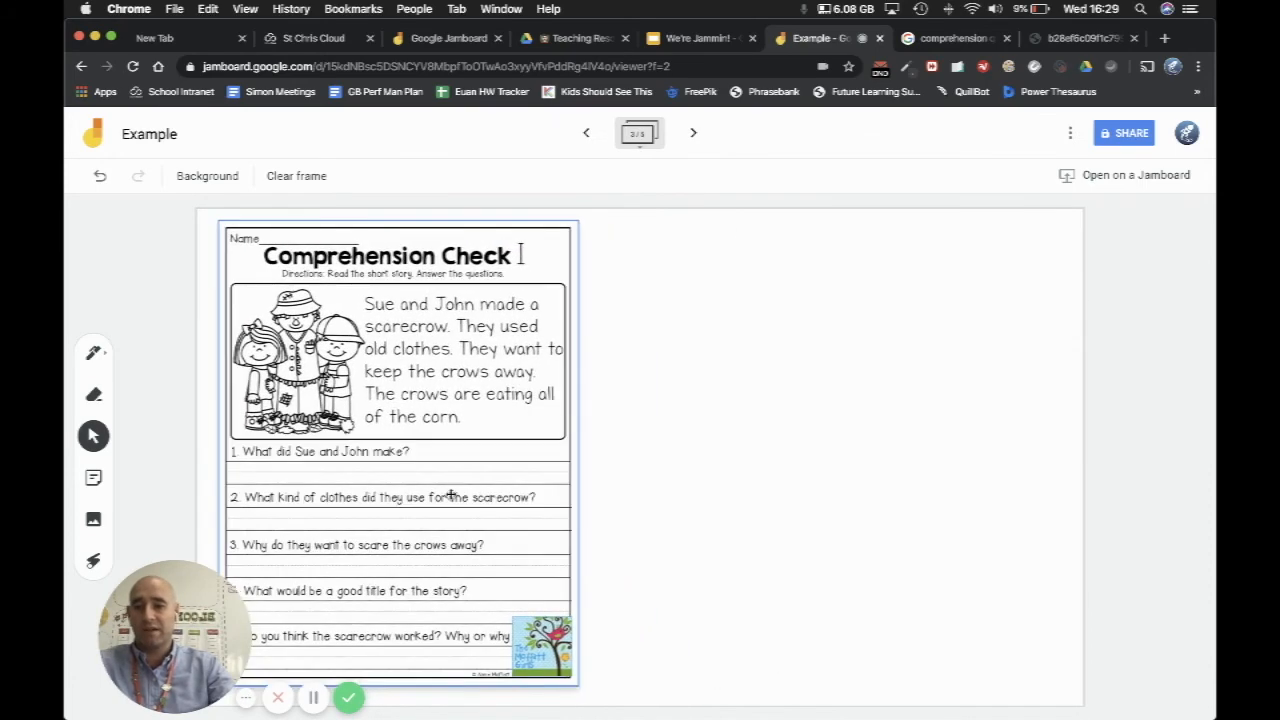
Step: Set the drawing tool to a blue pen for writing on the Comprehension Check worksheet
{"action": "left_click", "coordinate": [93, 352]}
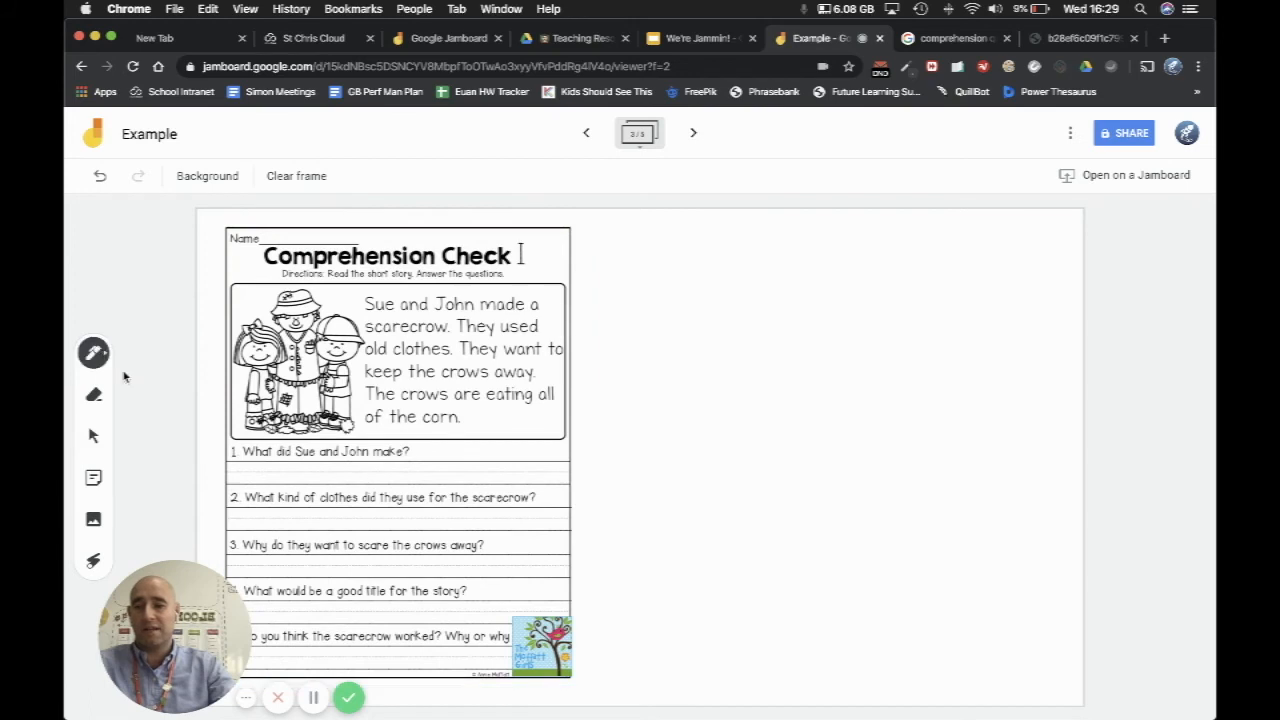
{"action": "left_click", "coordinate": [180, 388]}
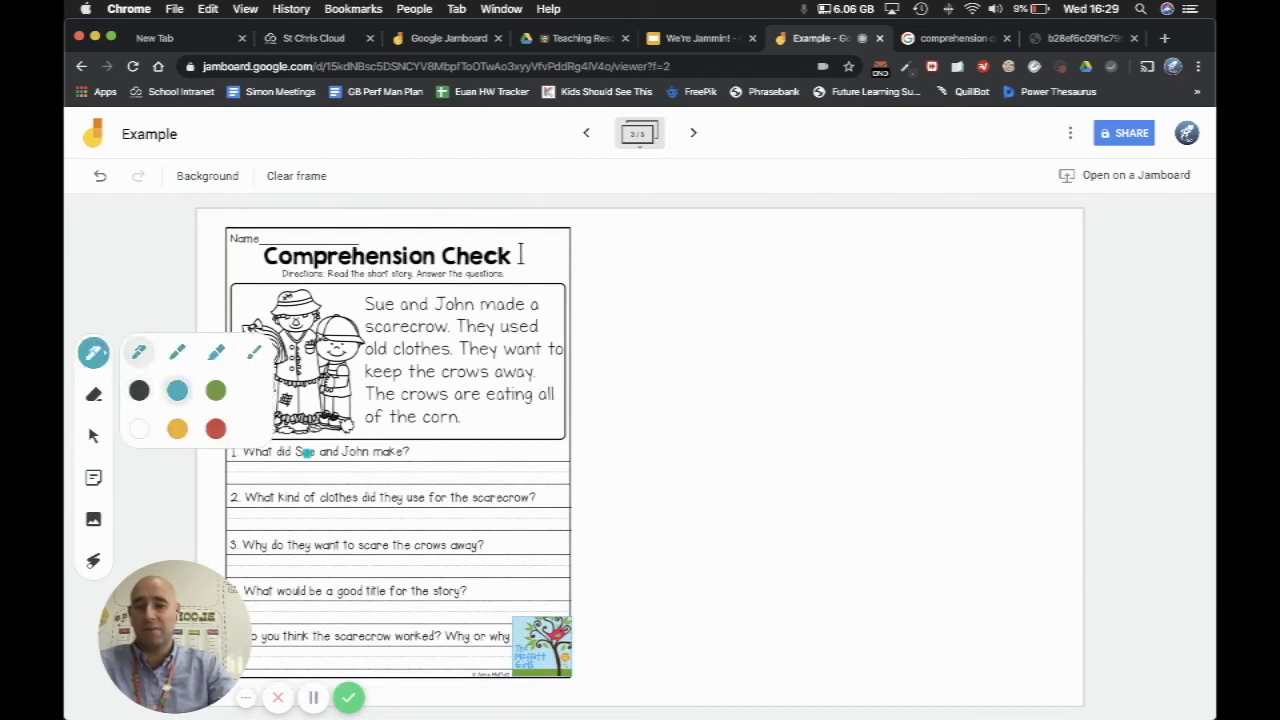